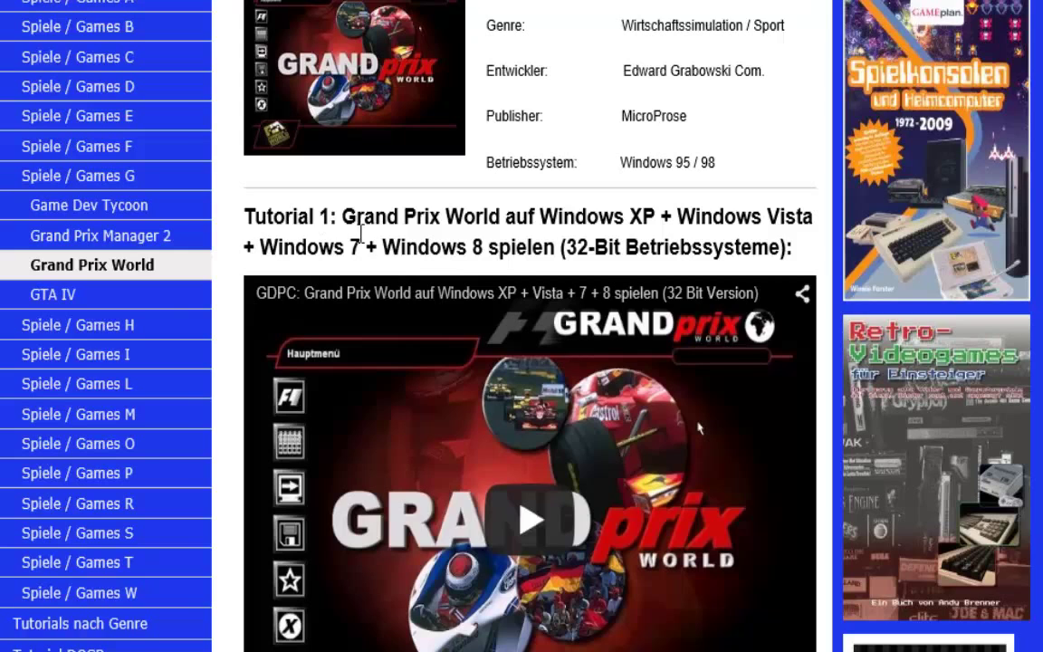
Step: Look through the Grand Prix World tutorial page, from the 32-bit instructions and system compatibility list to the patches section
drag(590, 258, 779, 249)
click(492, 221)
scroll(542, 443, down, 4)
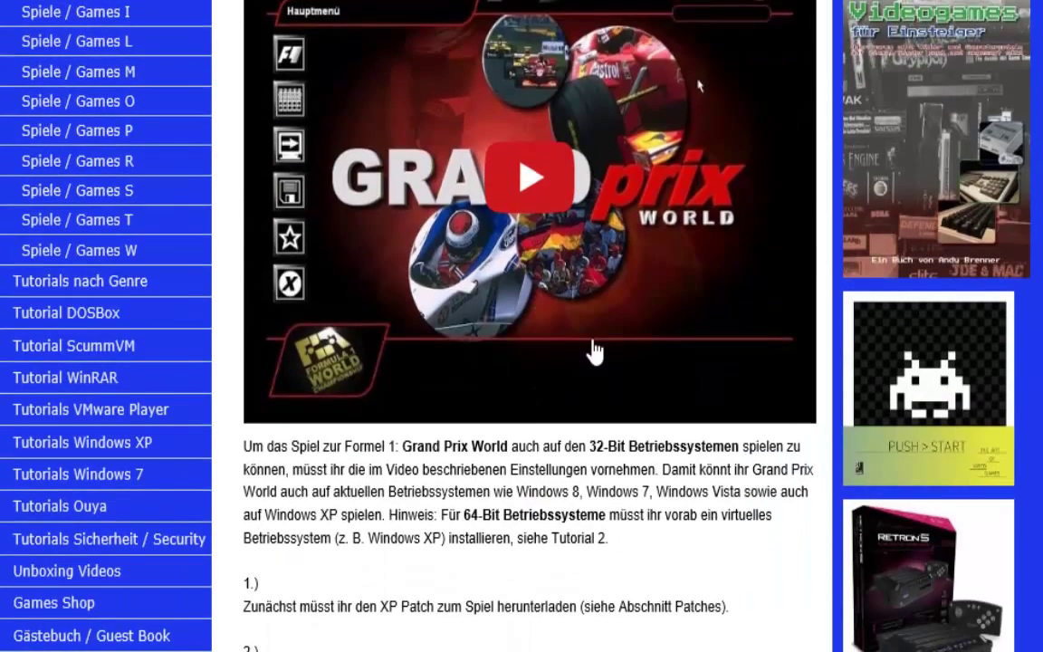
scroll(593, 349, down, 8)
scroll(633, 498, down, 4)
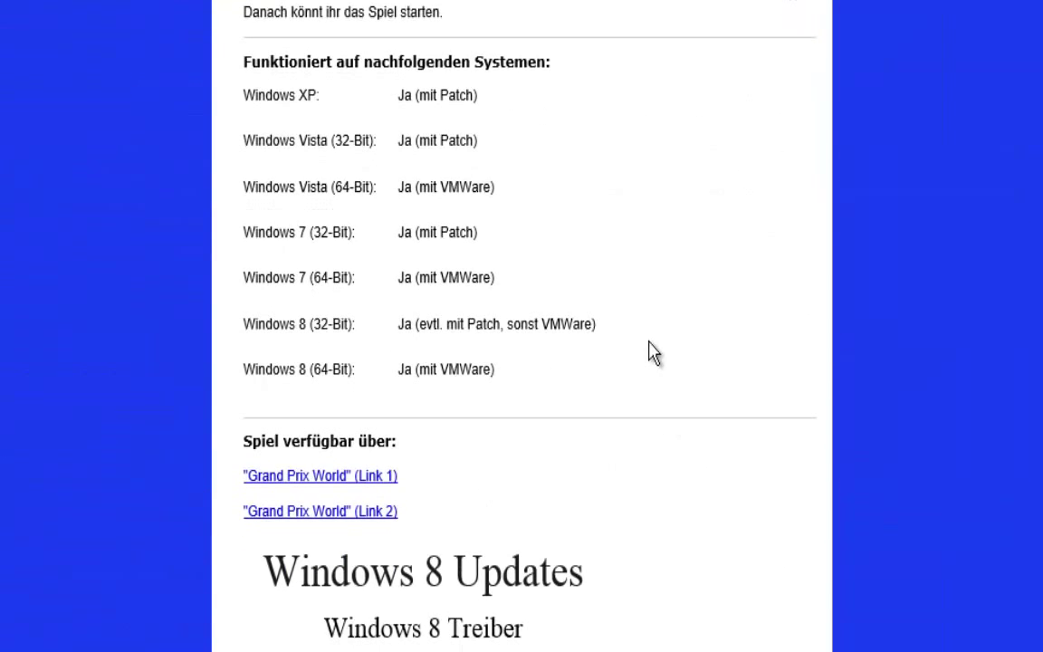
scroll(672, 354, down, 2)
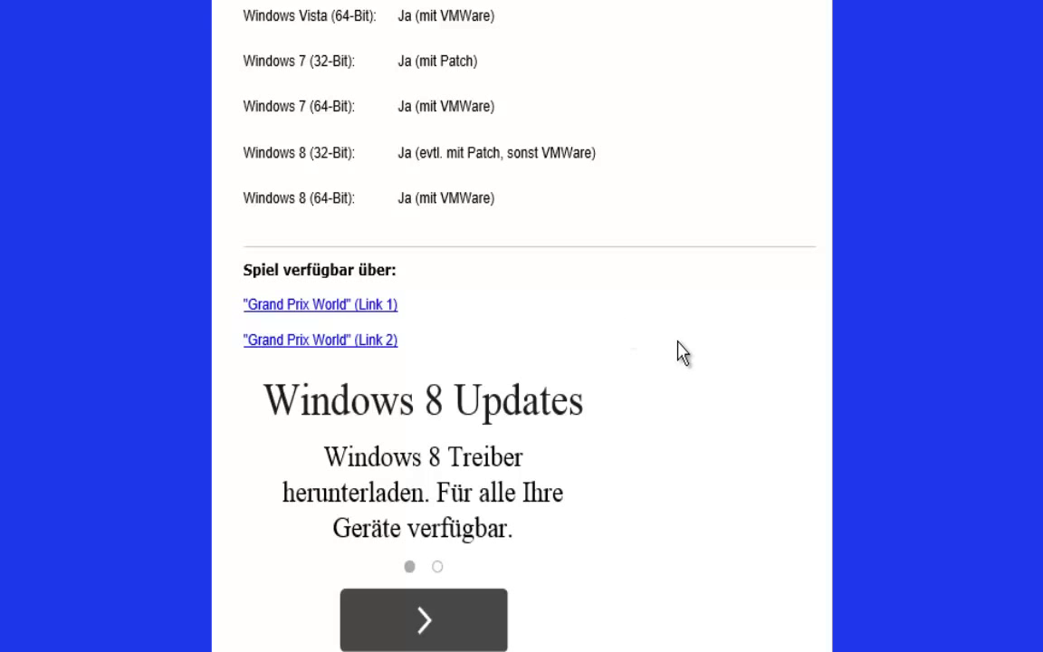
scroll(782, 354, down, 2)
scroll(808, 349, down, 2)
scroll(809, 349, down, 4)
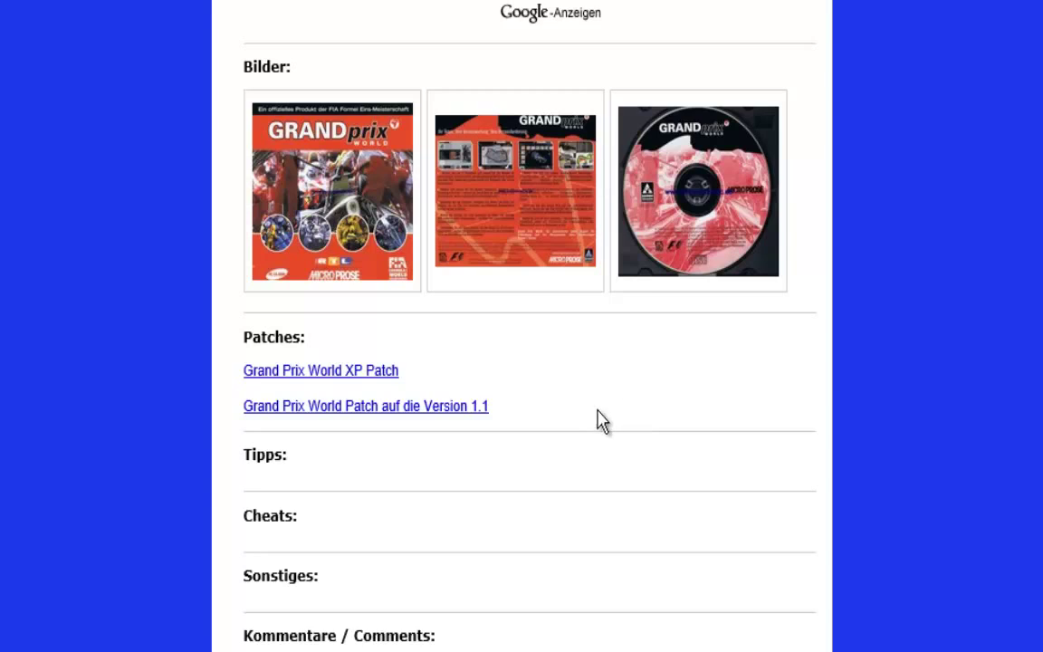
Step: Download the Grand Prix World XP Patch from the patches section and save gpwxp.exe
click(352, 379)
click(462, 409)
click(387, 370)
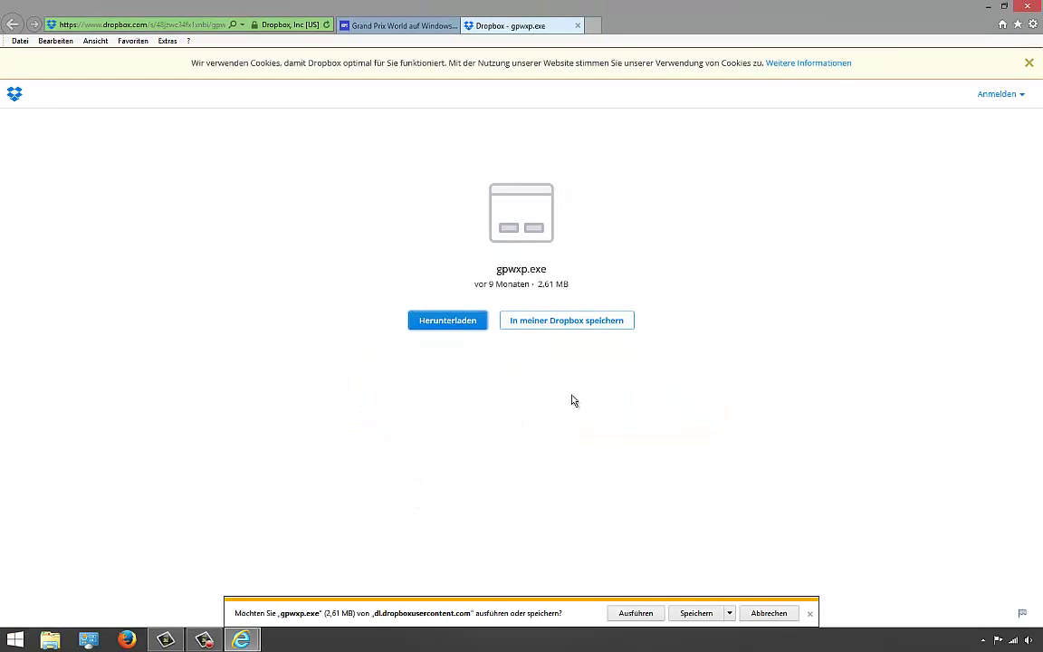
click(696, 615)
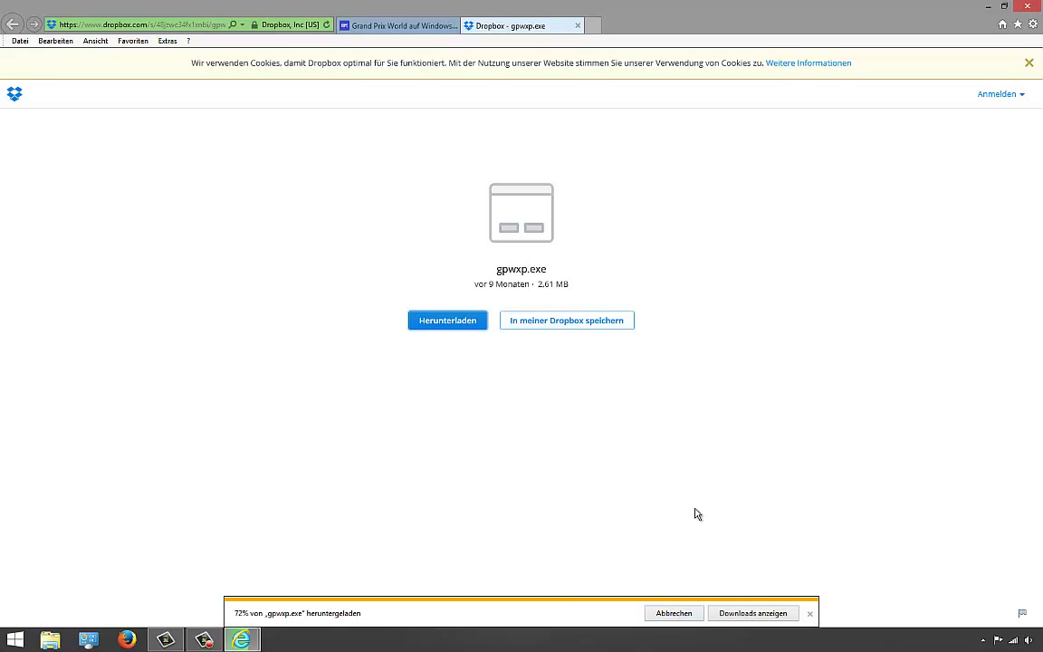
Step: Download the Grand Prix World patch for version 1.1 from the tutorial page, save gpw.exe and close the browser
click(403, 30)
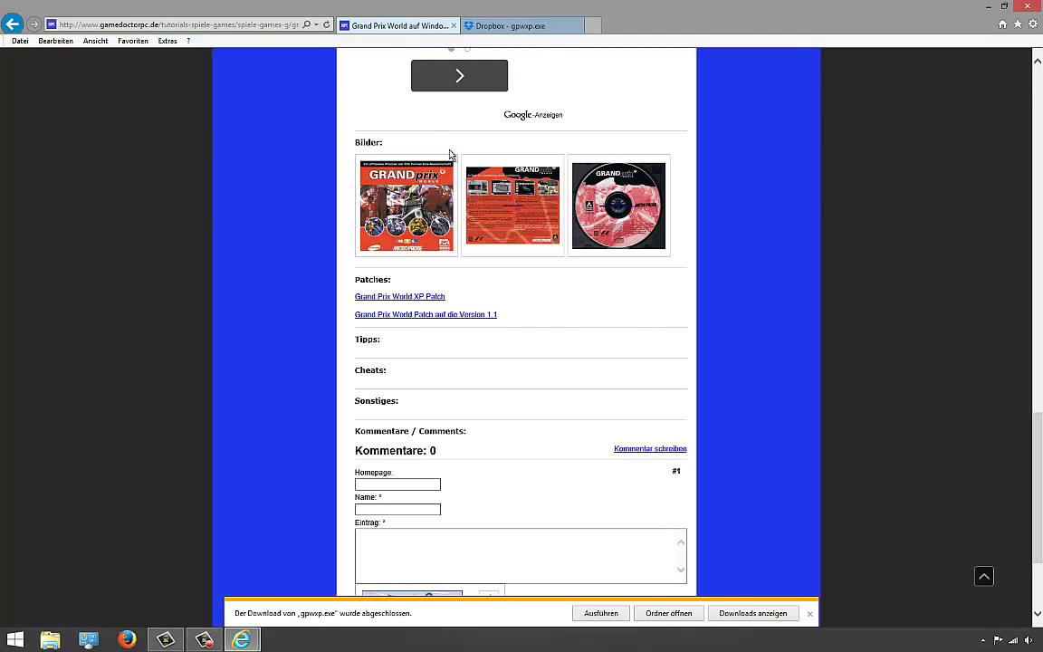
click(470, 316)
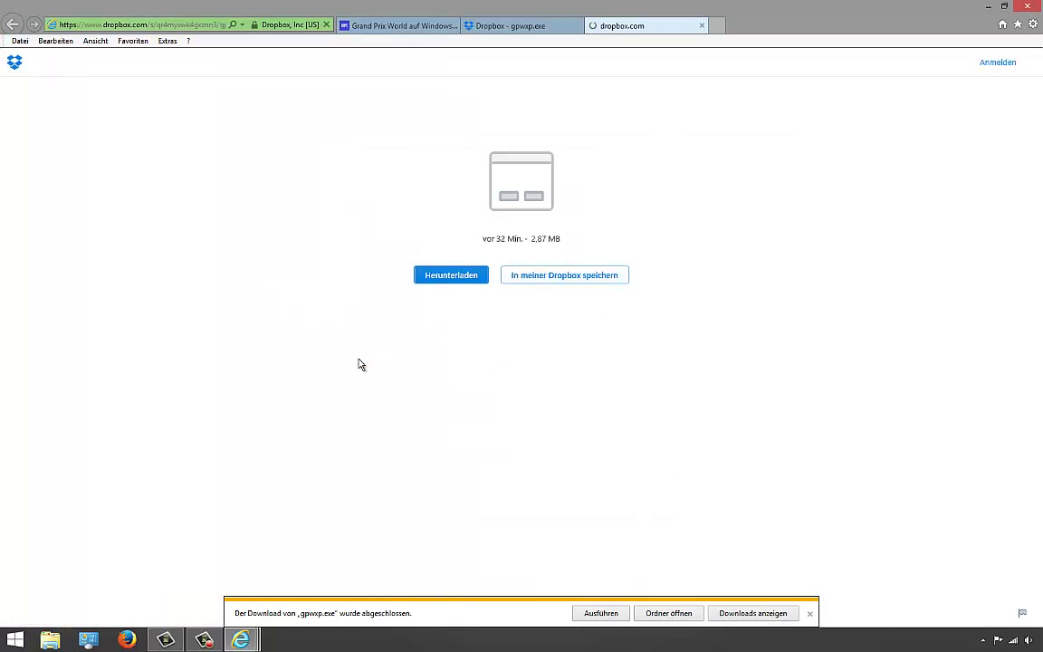
click(440, 291)
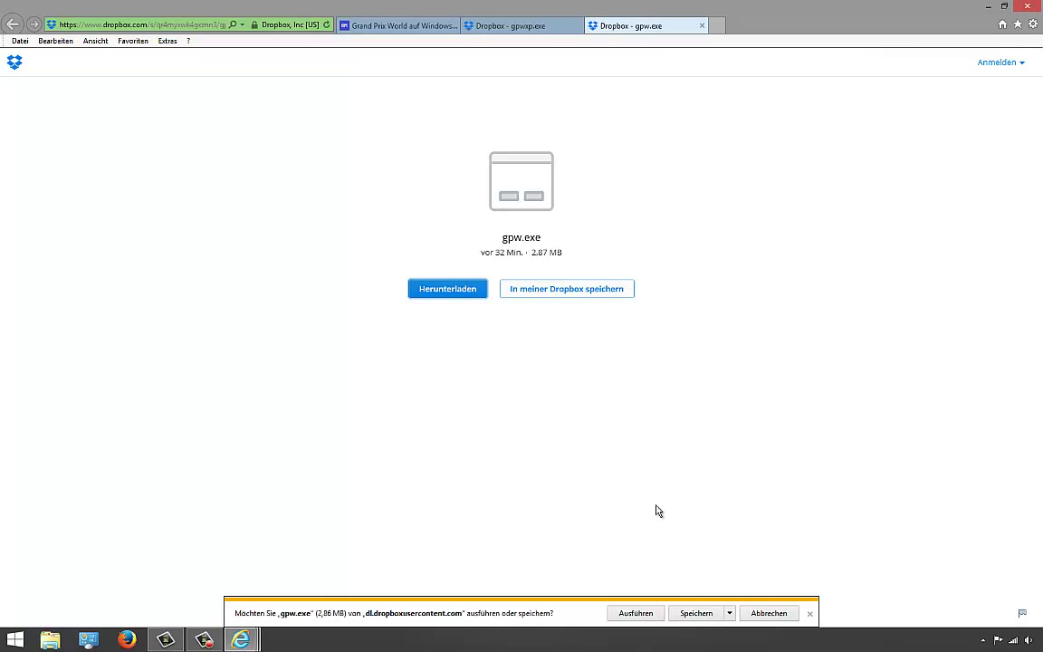
click(695, 613)
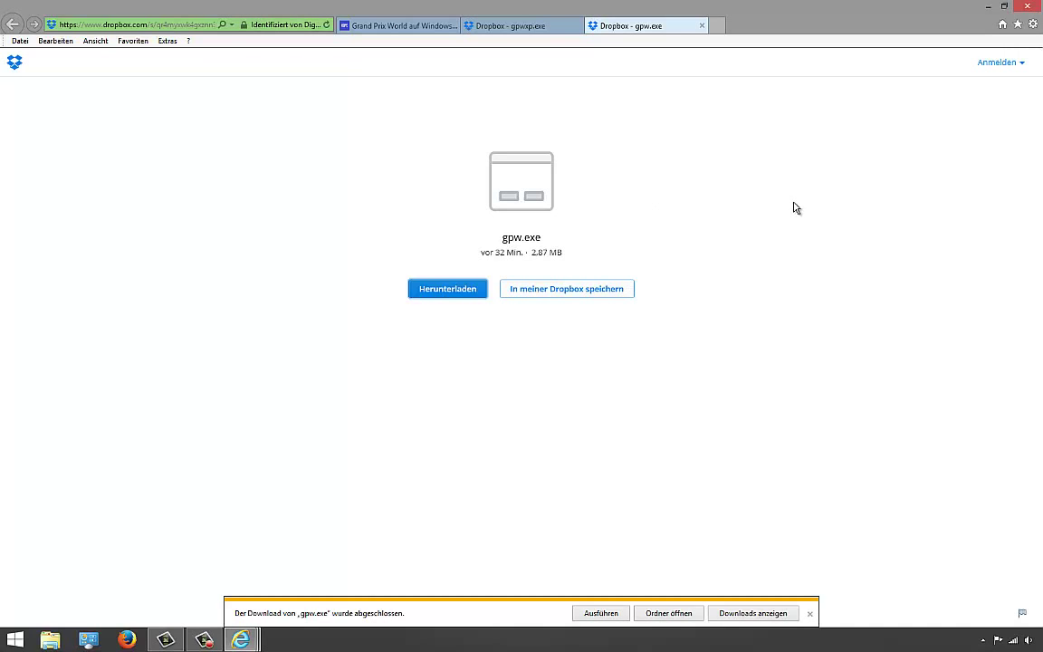
click(1028, 7)
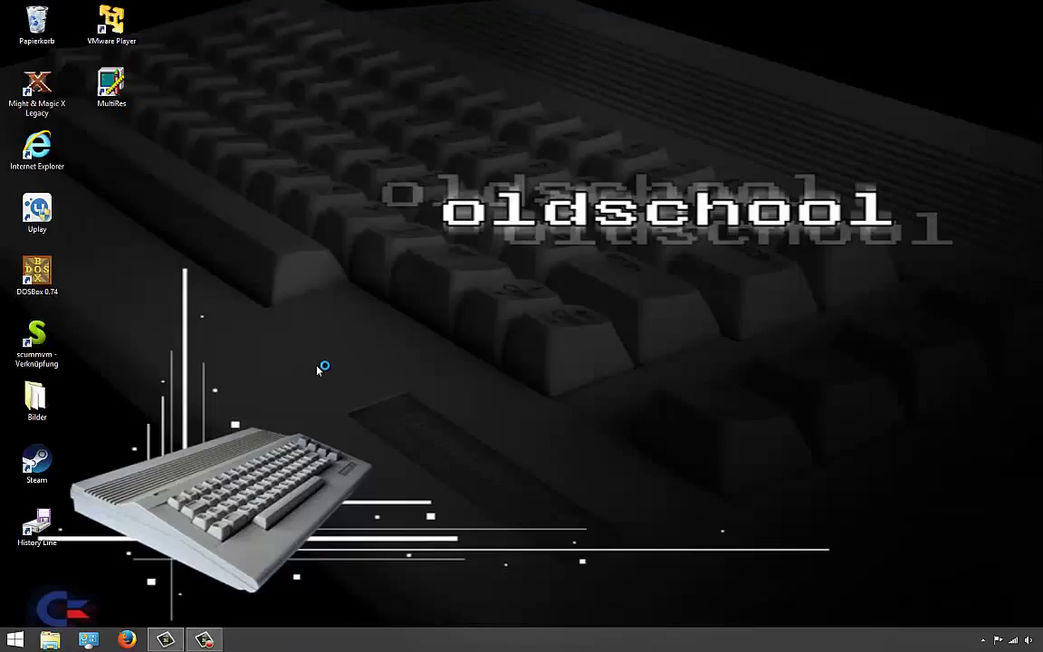
Step: Move the gpw and gpwxp files from the Downloads folder to the desktop and place them below the MultiRes shortcut
click(50, 640)
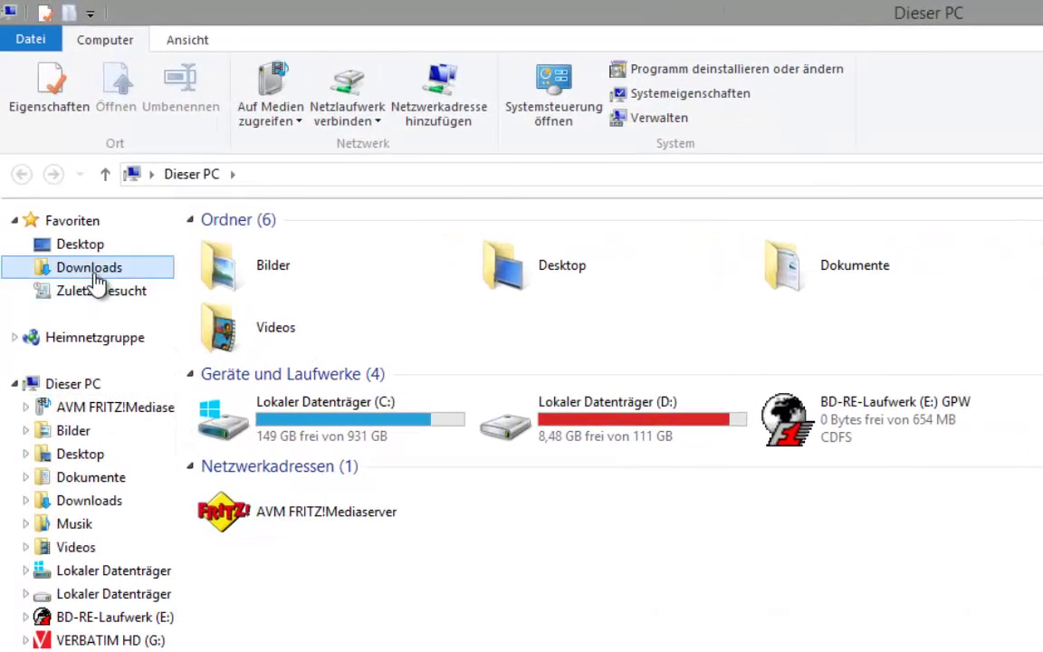
click(70, 270)
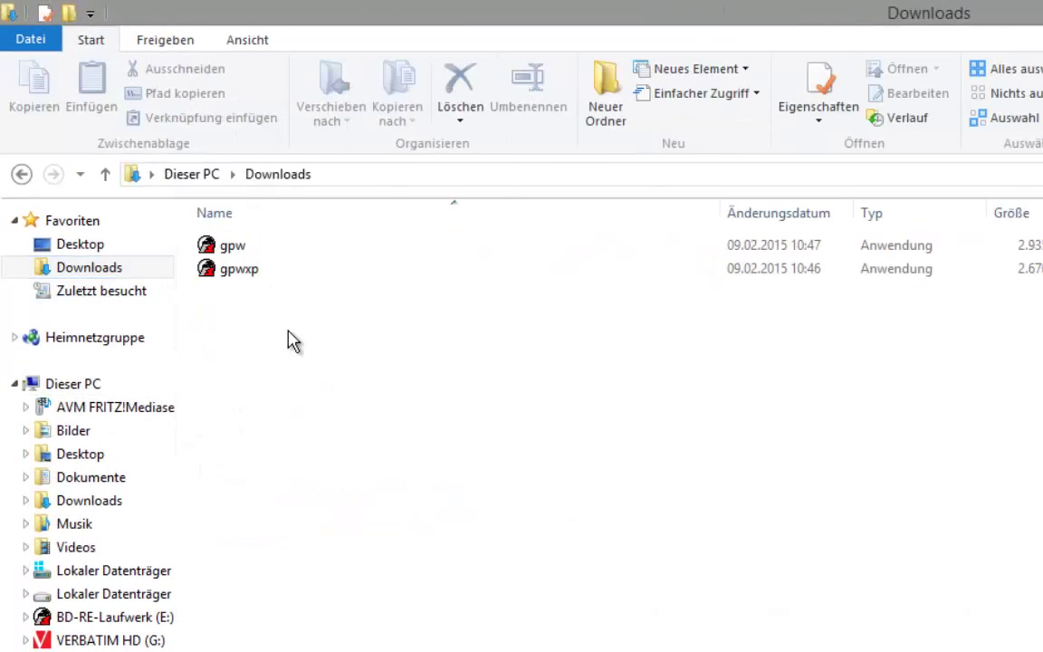
drag(285, 330, 237, 251)
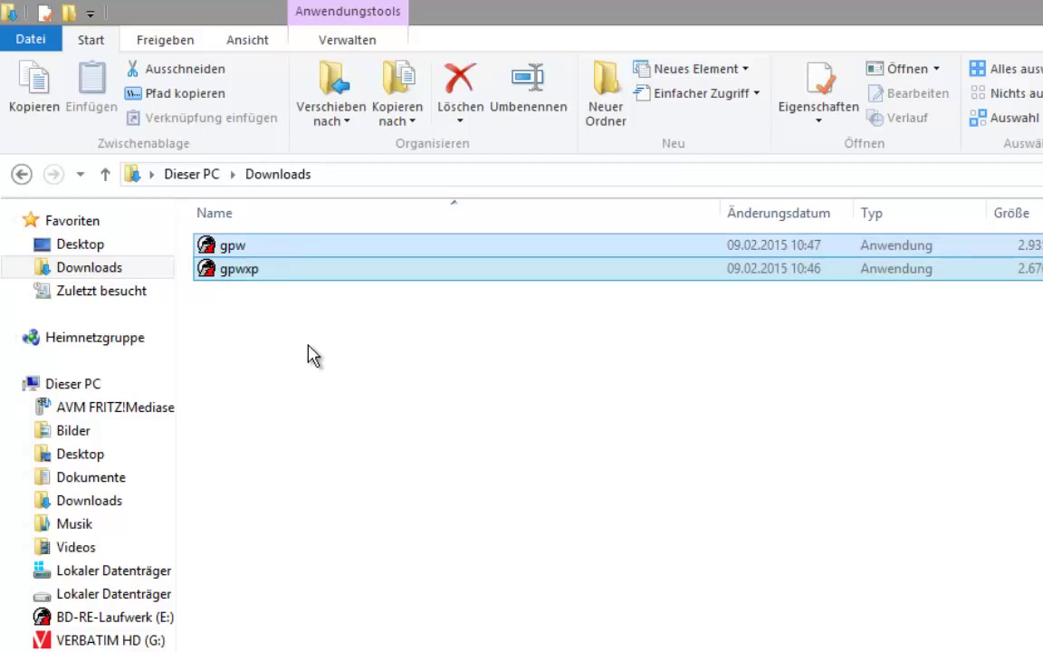
right_click(262, 271)
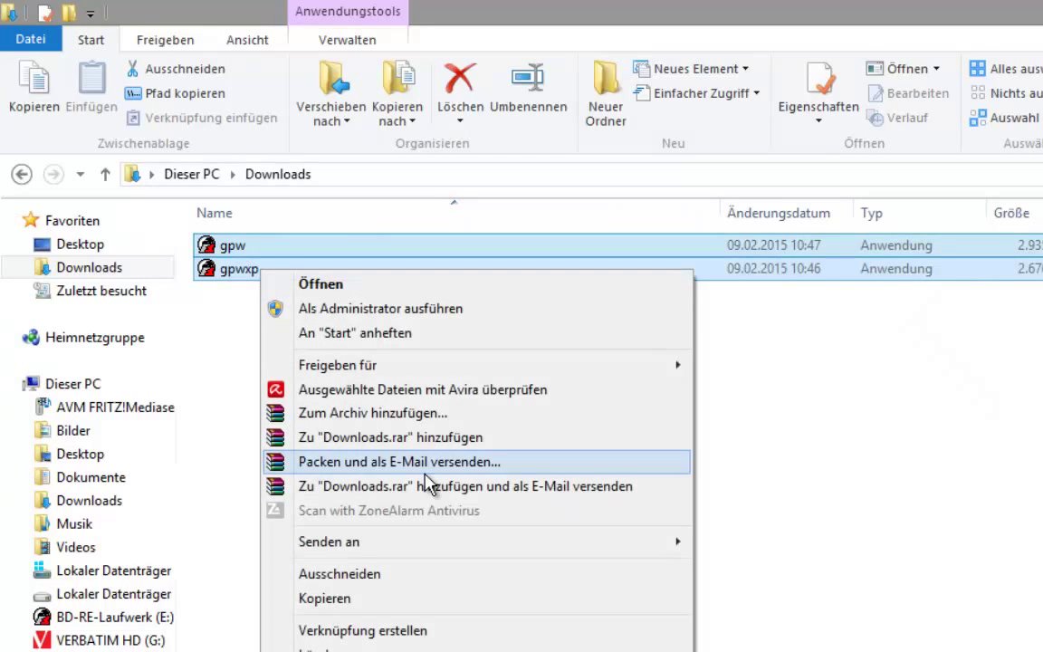
click(414, 576)
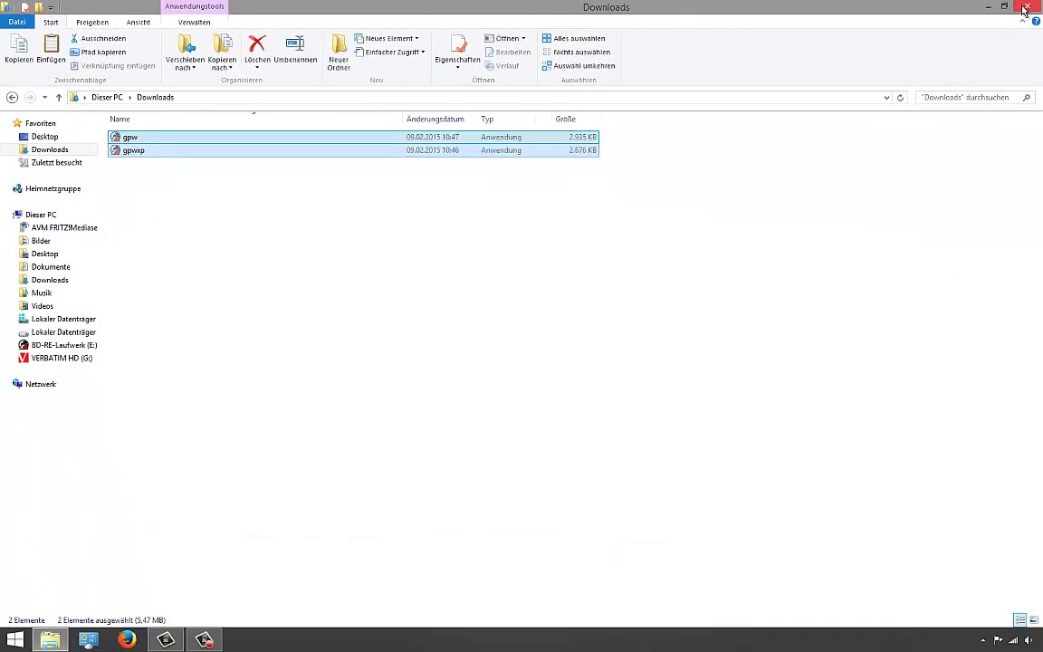
click(1024, 7)
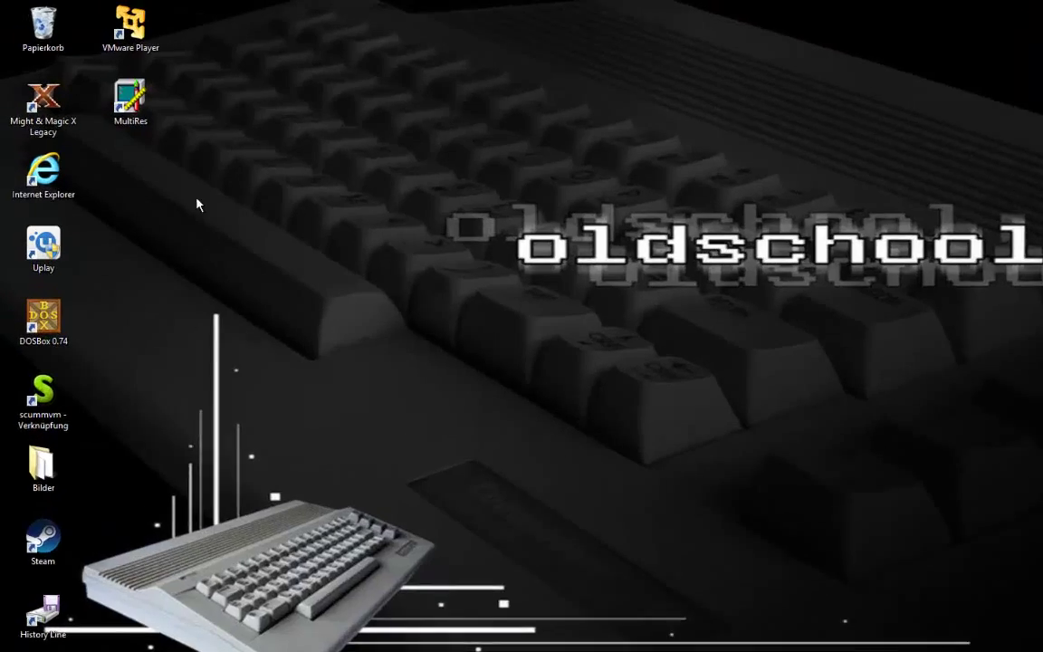
right_click(167, 159)
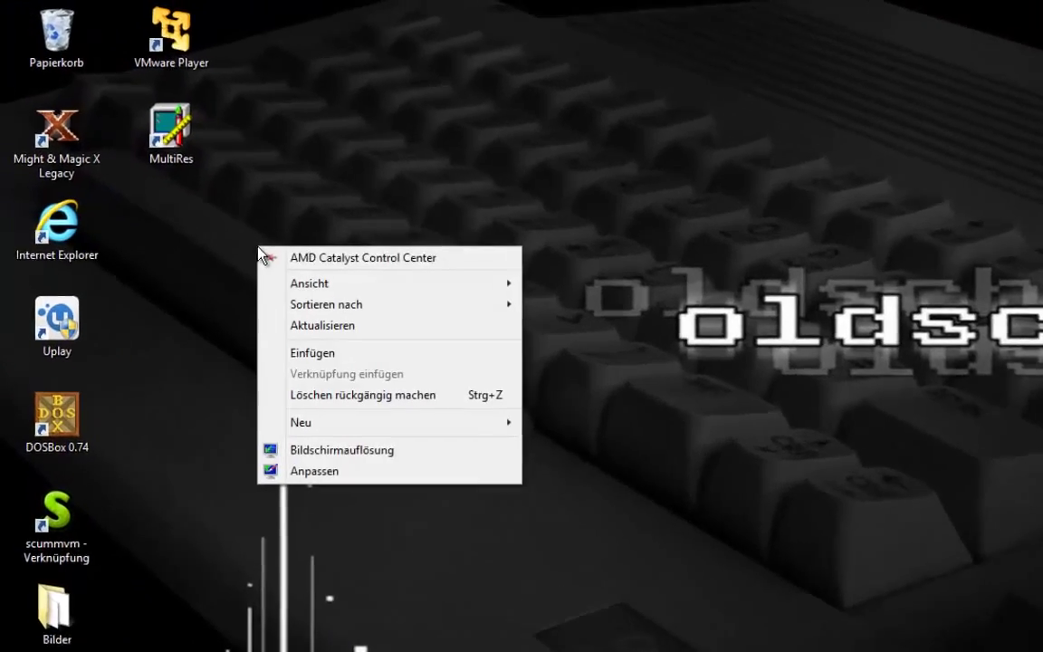
click(447, 397)
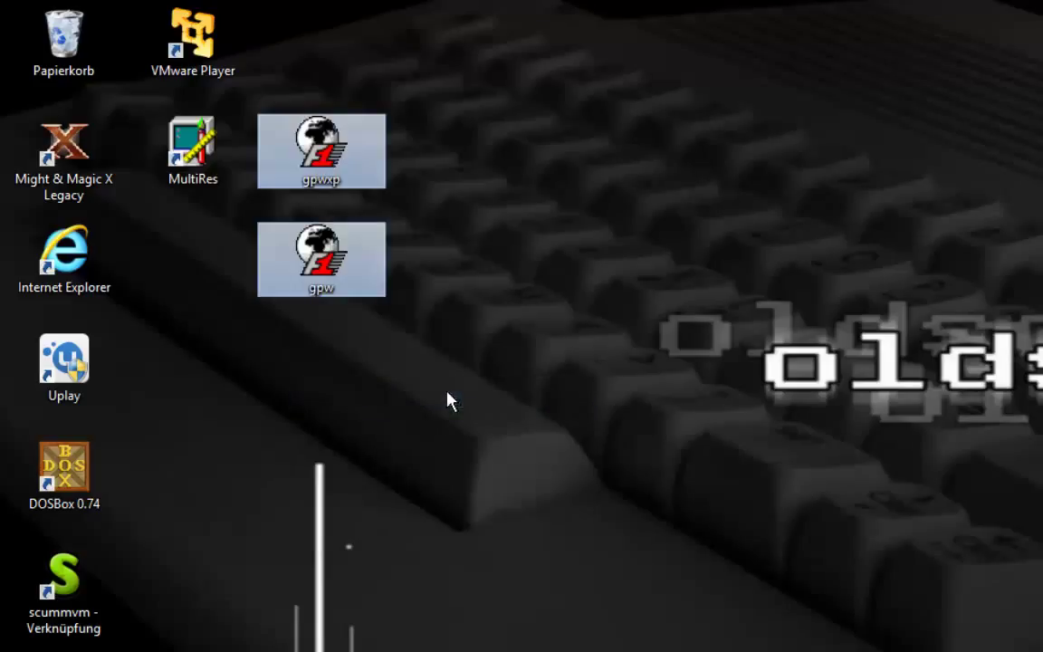
drag(328, 171, 204, 290)
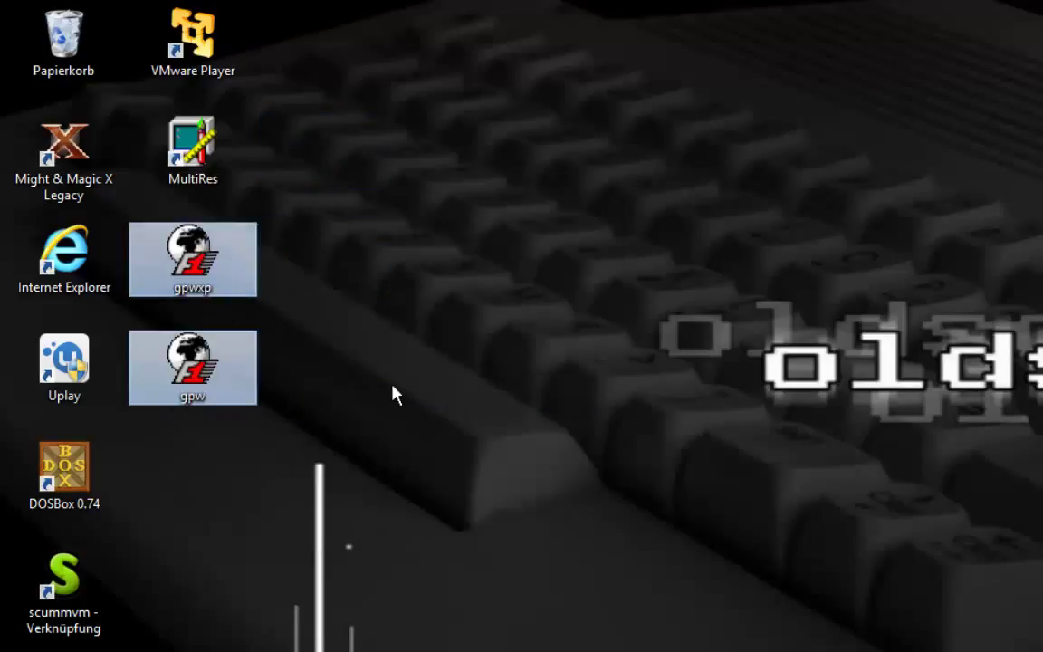
click(506, 472)
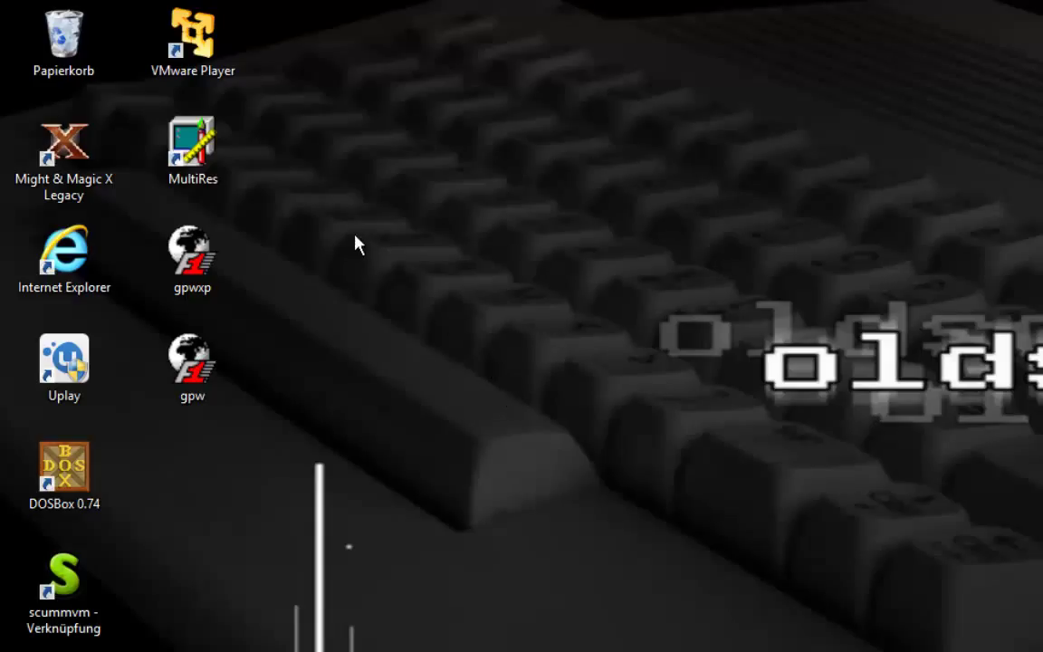
Step: Open VMware Player and start the Windows XP Professional virtual machine
double_click(208, 50)
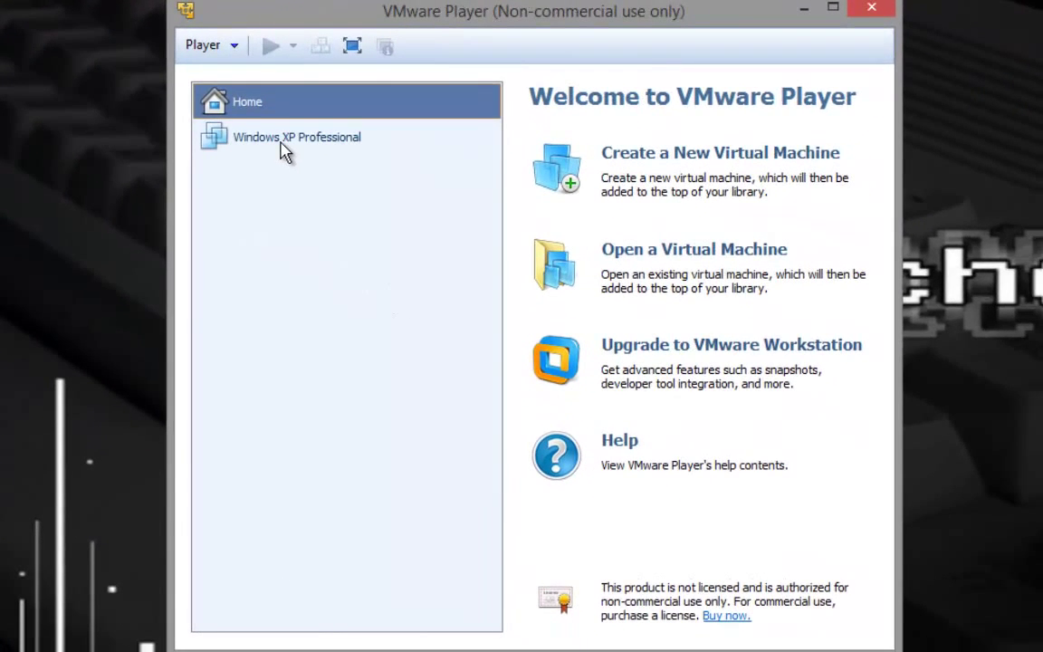
click(282, 145)
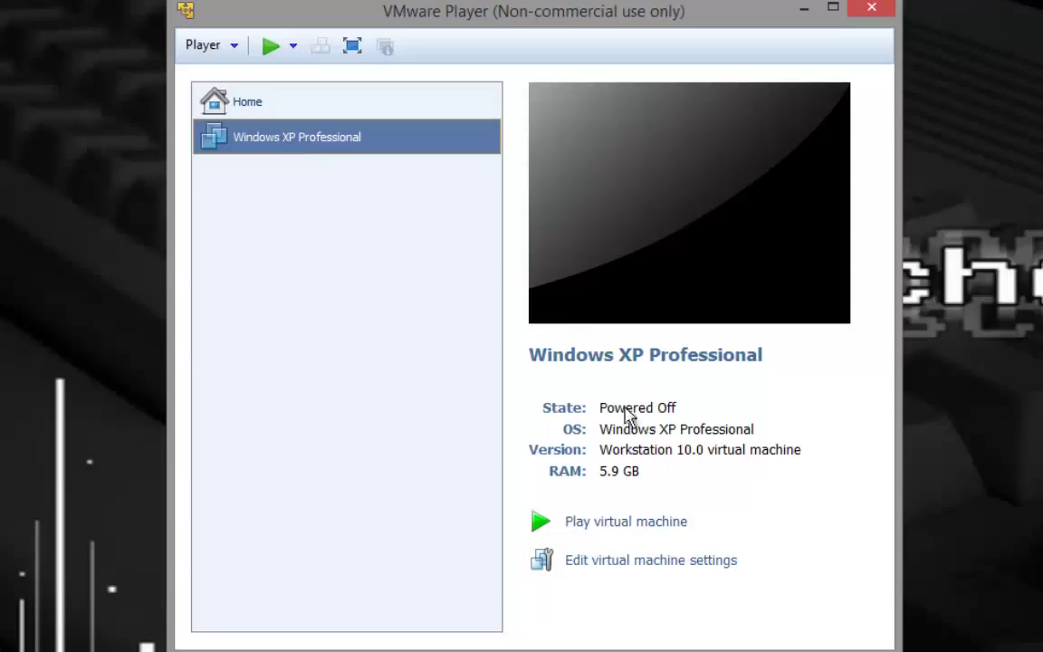
click(639, 525)
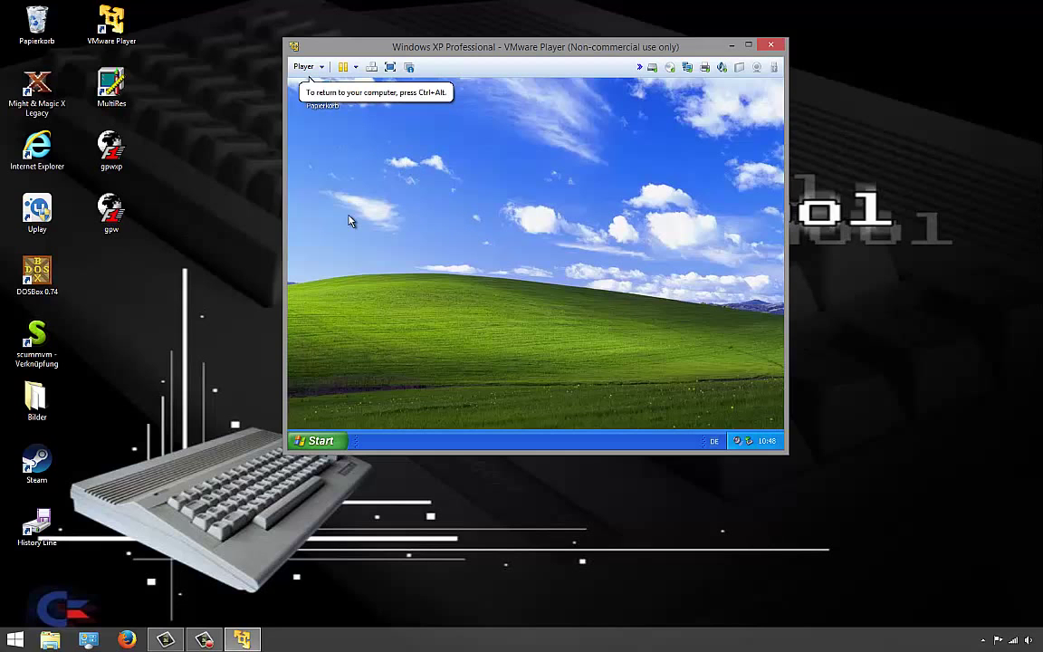
Step: Cut the gpwxp and gpw files from the host desktop and paste them onto the virtual machine's Windows XP desktop
drag(183, 252, 136, 136)
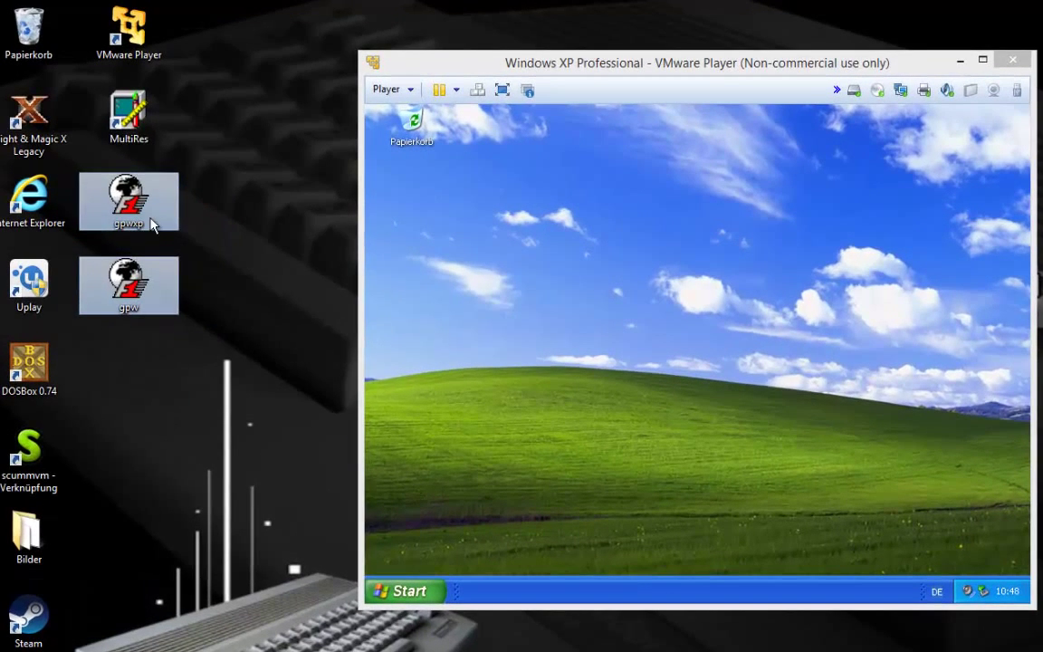
right_click(145, 214)
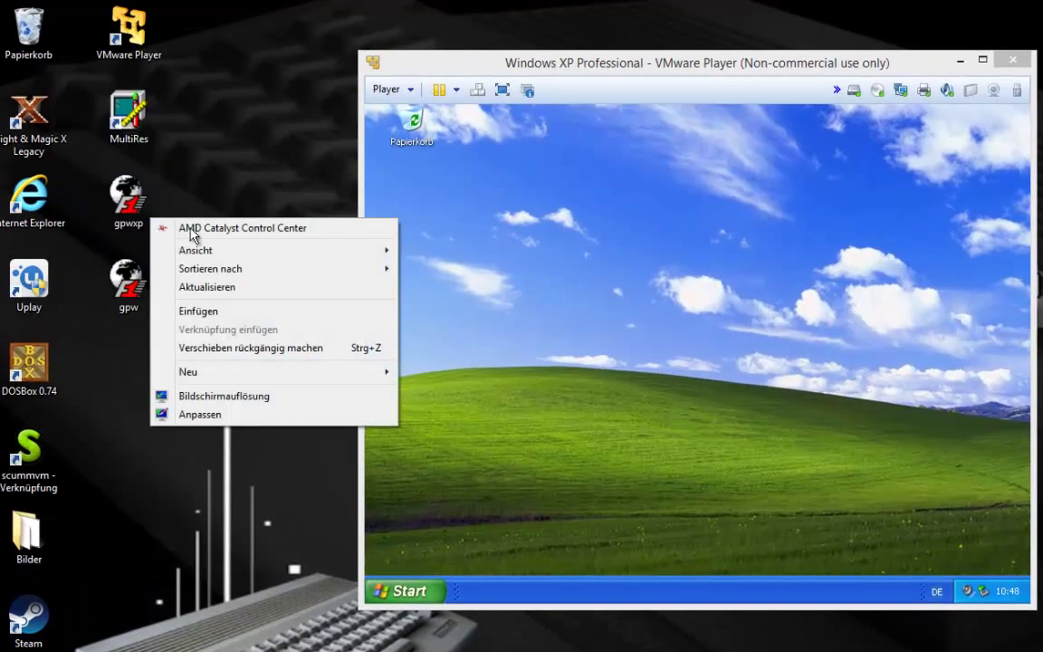
drag(168, 336, 116, 187)
right_click(126, 207)
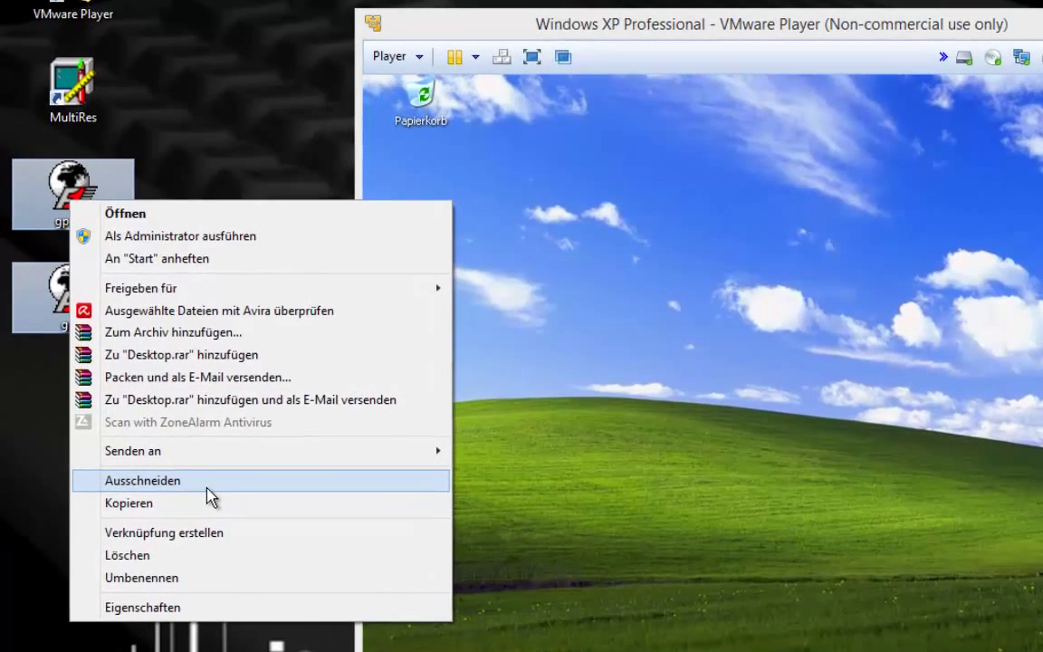
click(216, 485)
click(586, 273)
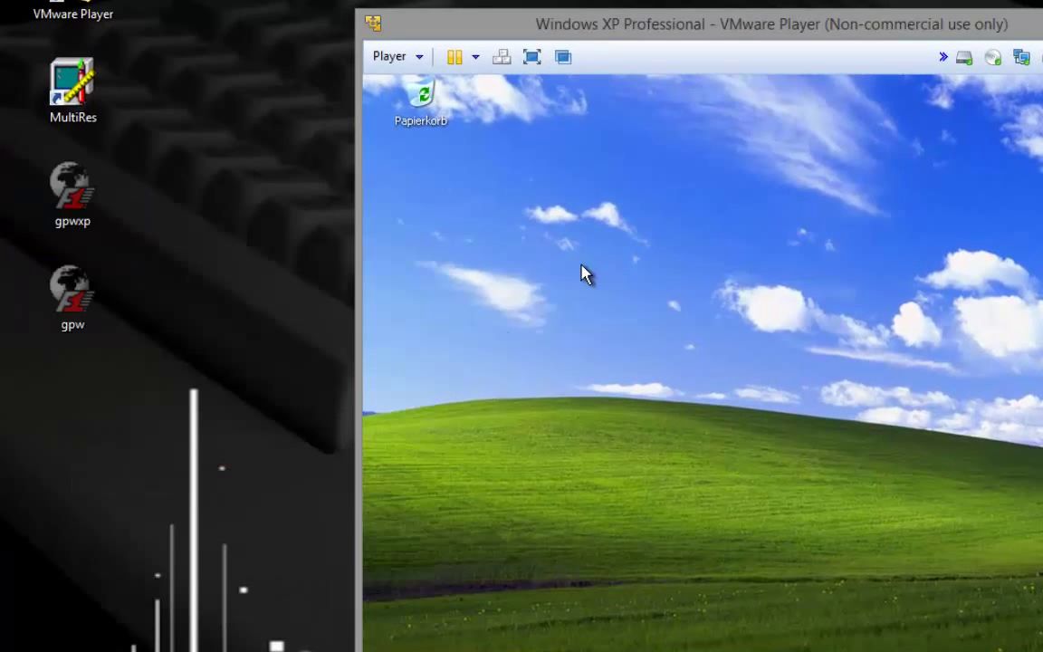
right_click(429, 180)
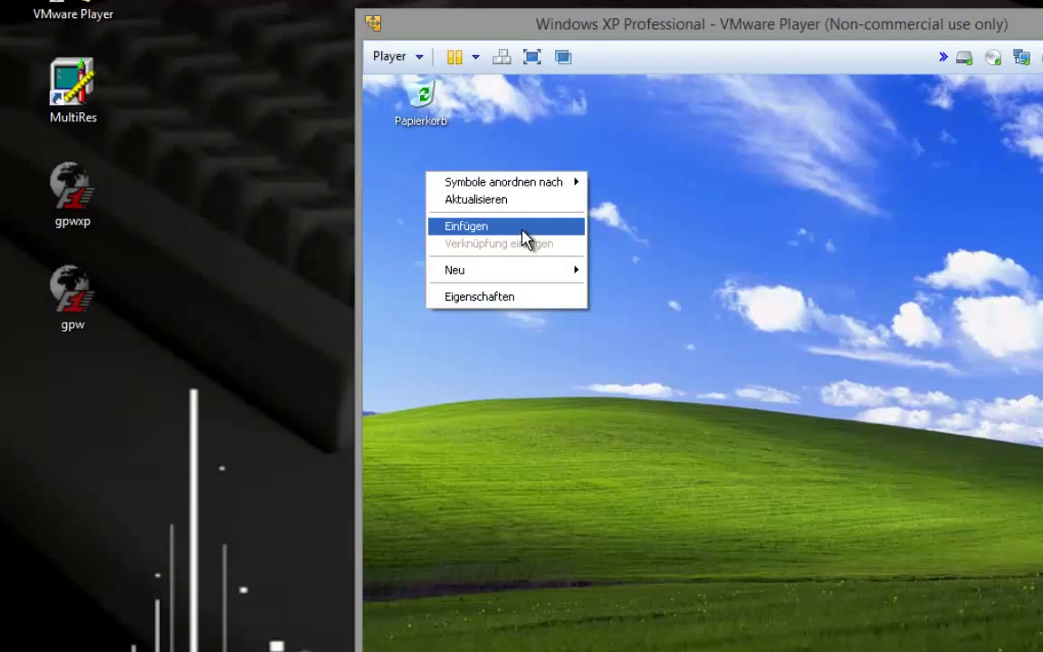
click(522, 232)
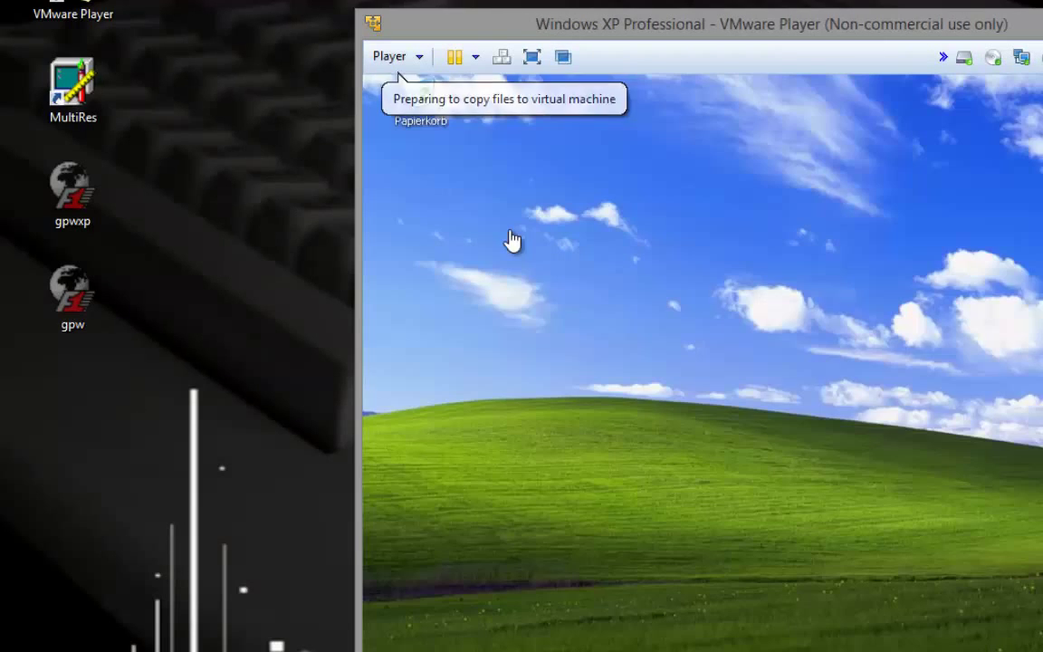
click(626, 292)
drag(499, 270, 543, 299)
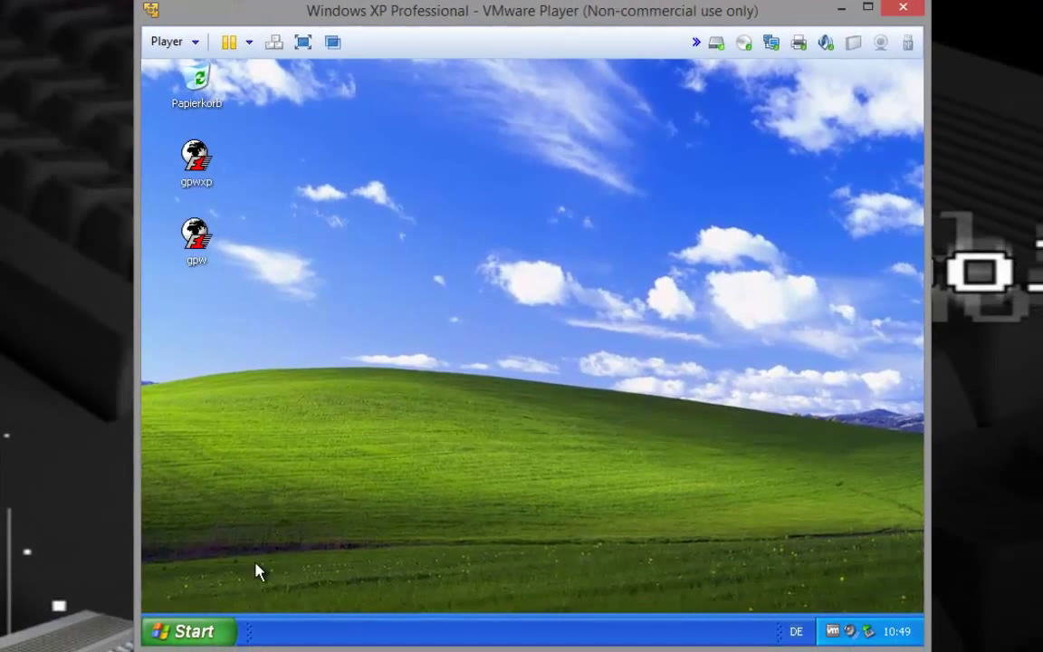
Step: Browse to the GPW (D:) game disc in Windows XP's Explorer and run its SETUP program
right_click(191, 633)
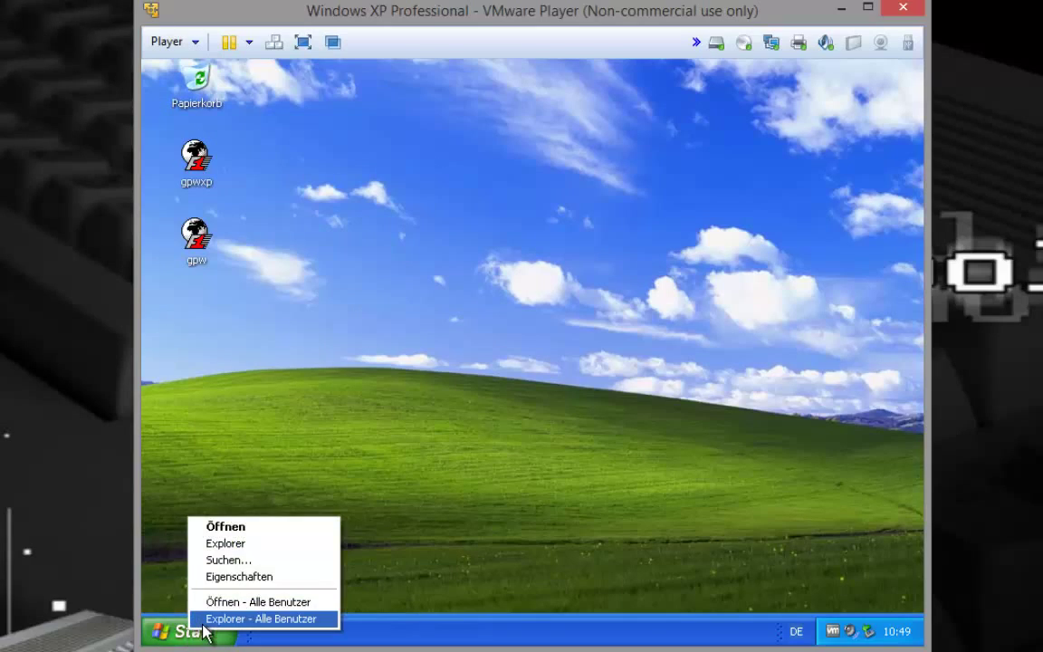
click(190, 618)
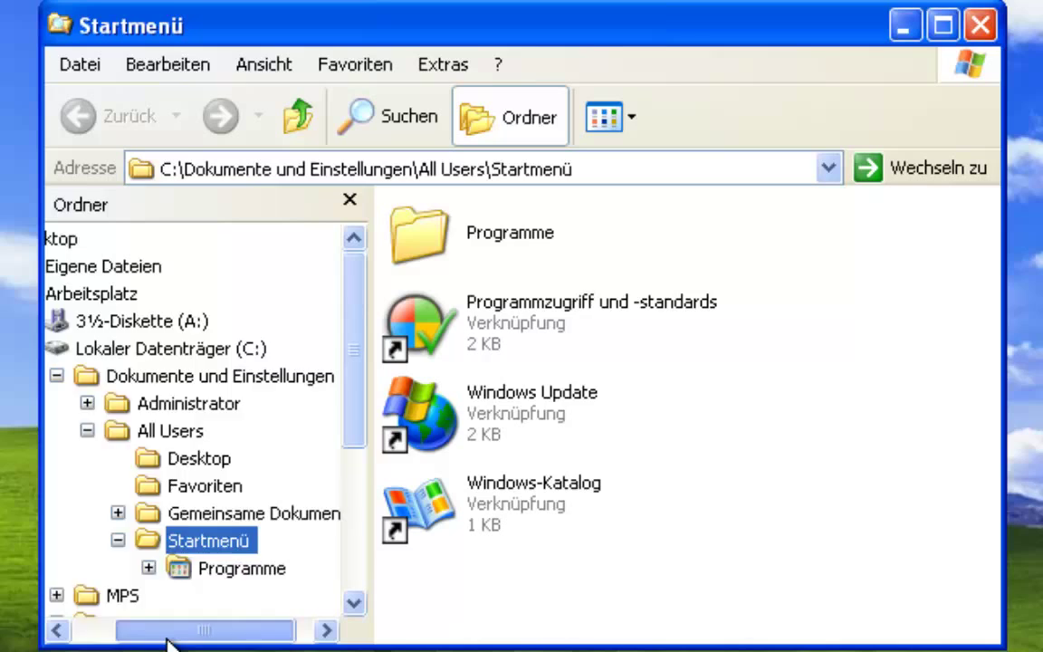
drag(200, 612, 158, 612)
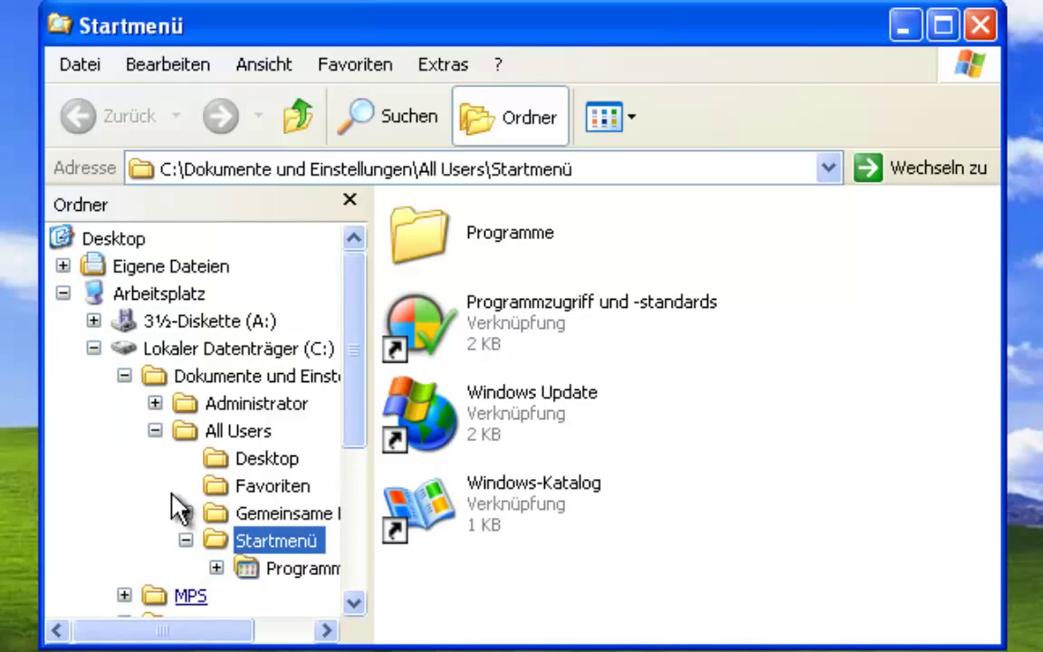
click(94, 349)
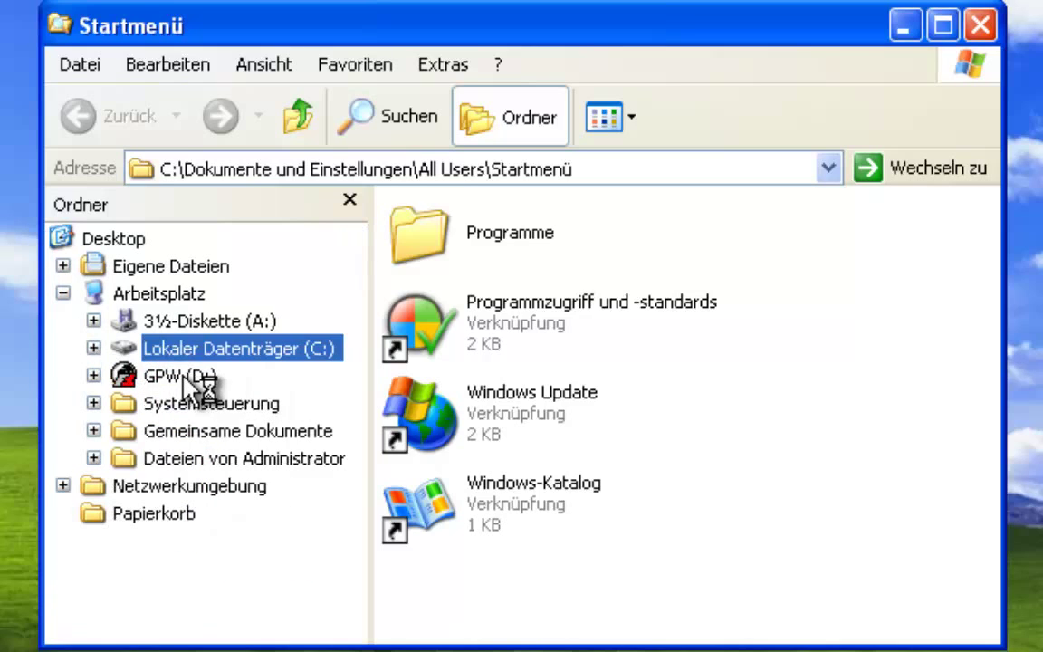
click(185, 376)
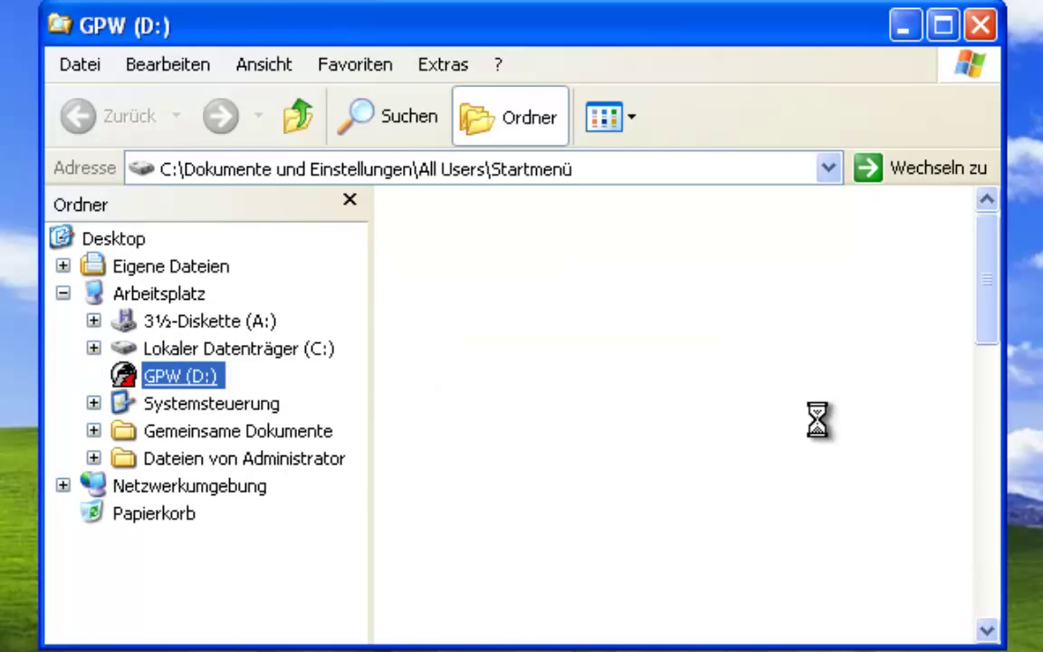
drag(995, 329, 995, 616)
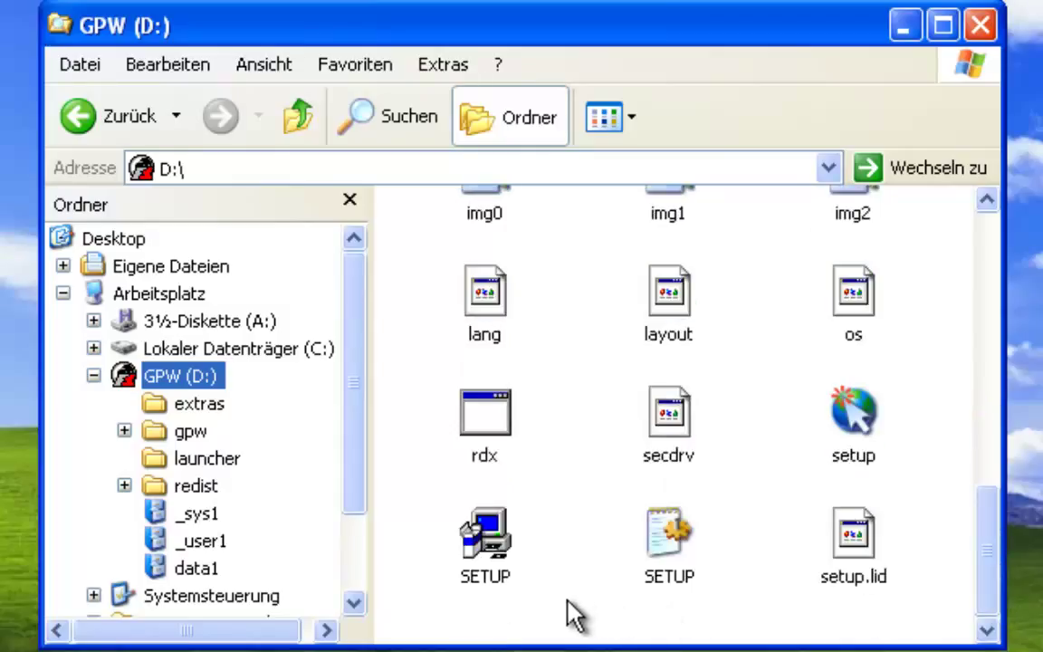
double_click(501, 554)
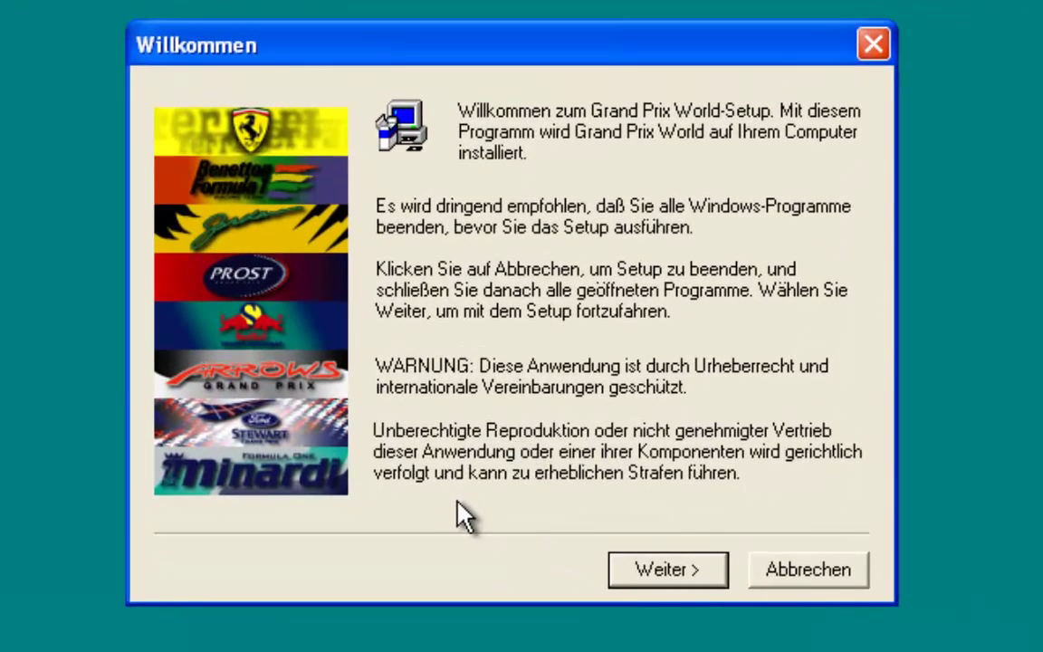
Step: Accept the Grand Prix World licence agreement and set the installation folder to C:\Spiele\Grand Prix World
click(673, 573)
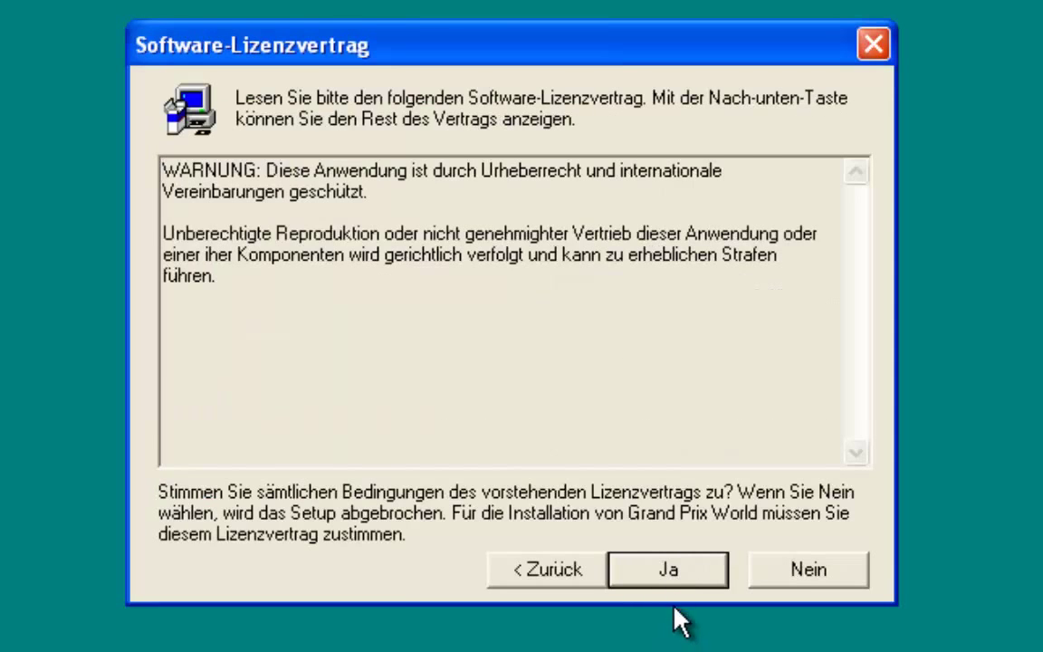
click(686, 577)
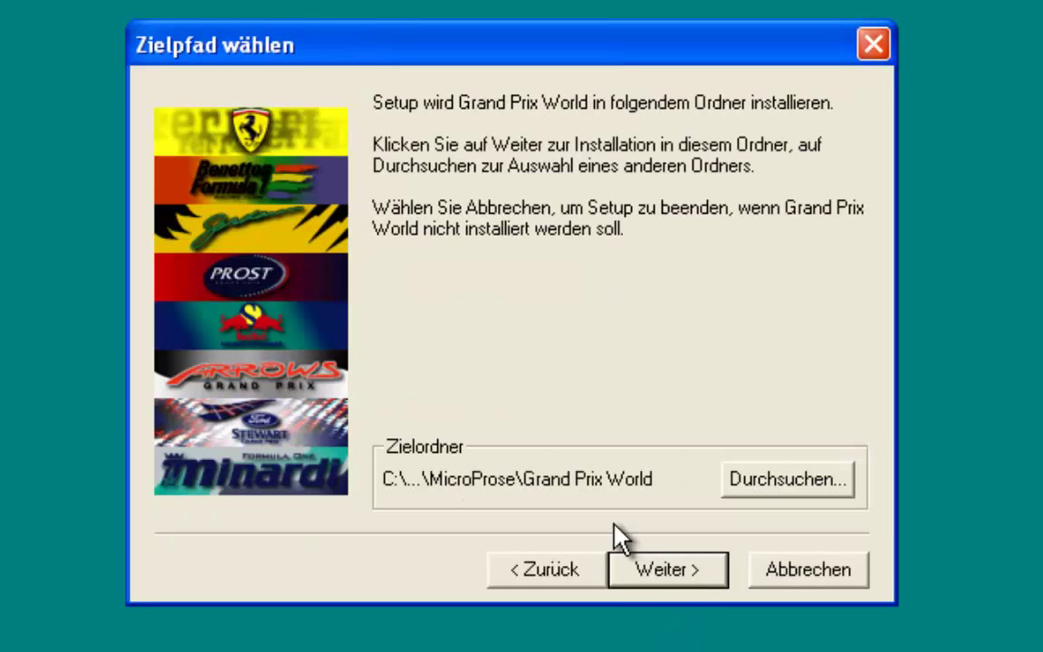
click(748, 480)
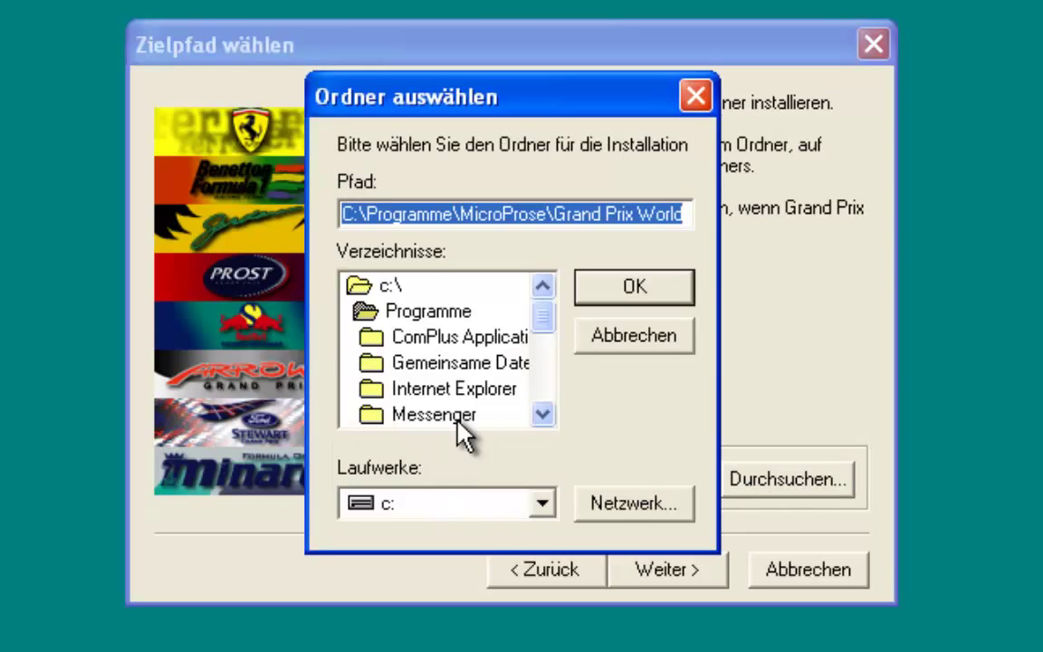
click(366, 213)
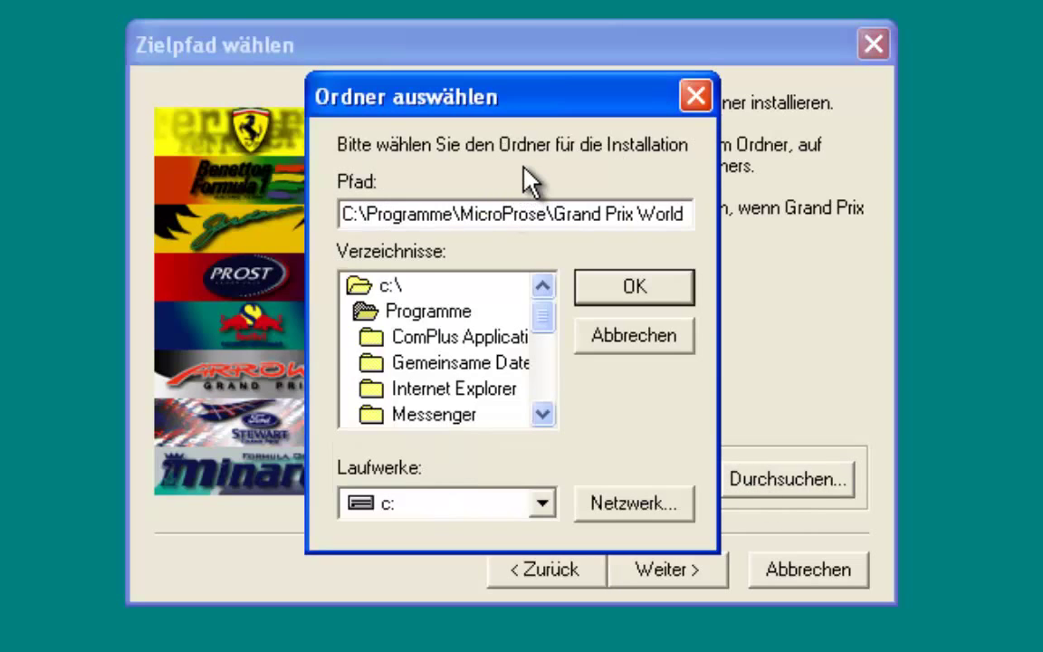
text(Spiele)
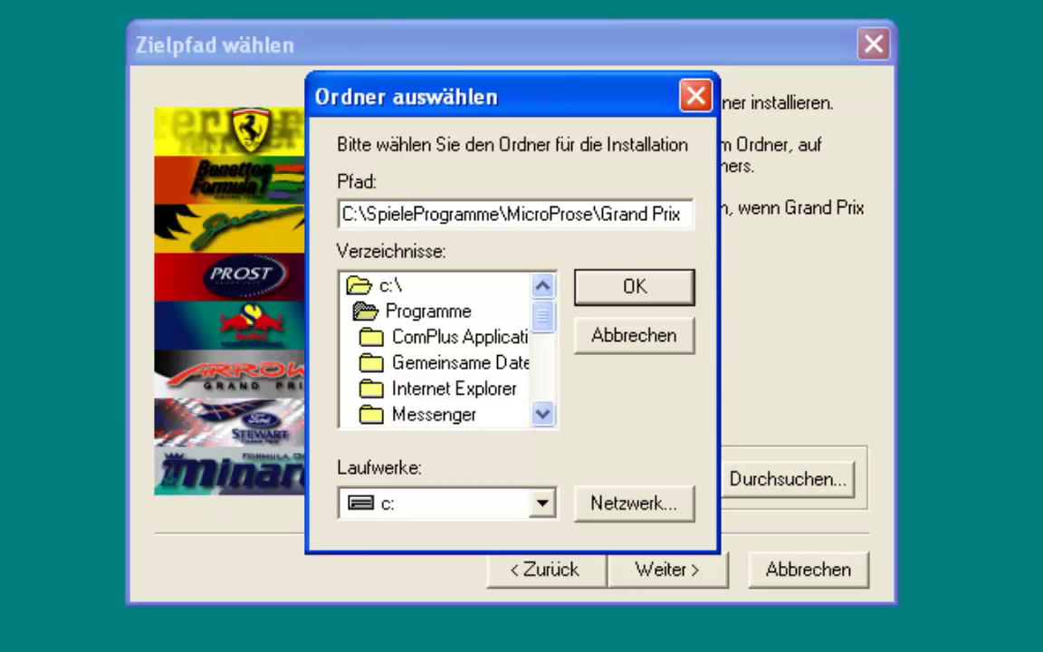
key(Delete)
key(Delete)
key(Delete)
key(Delete)
key(Delete)
key(Delete)
key(Delete)
key(Delete)
key(Delete)
key(Delete)
key(Delete)
key(Delete)
key(Delete)
key(Delete)
key(Delete)
key(Delete)
key(Delete)
key(Delete)
key(Delete)
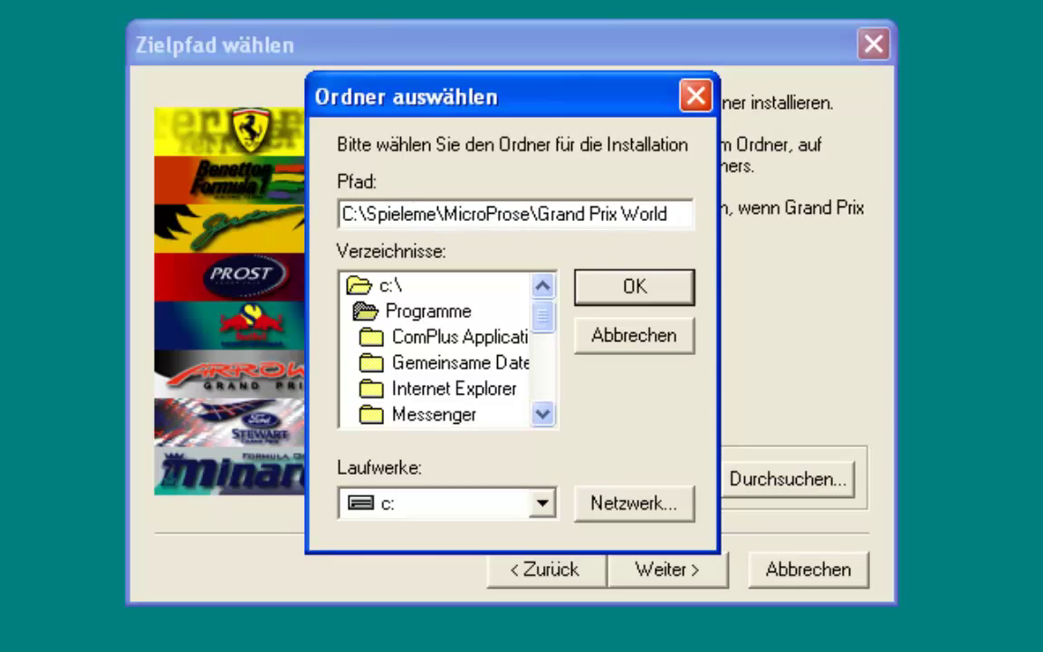
key(Delete)
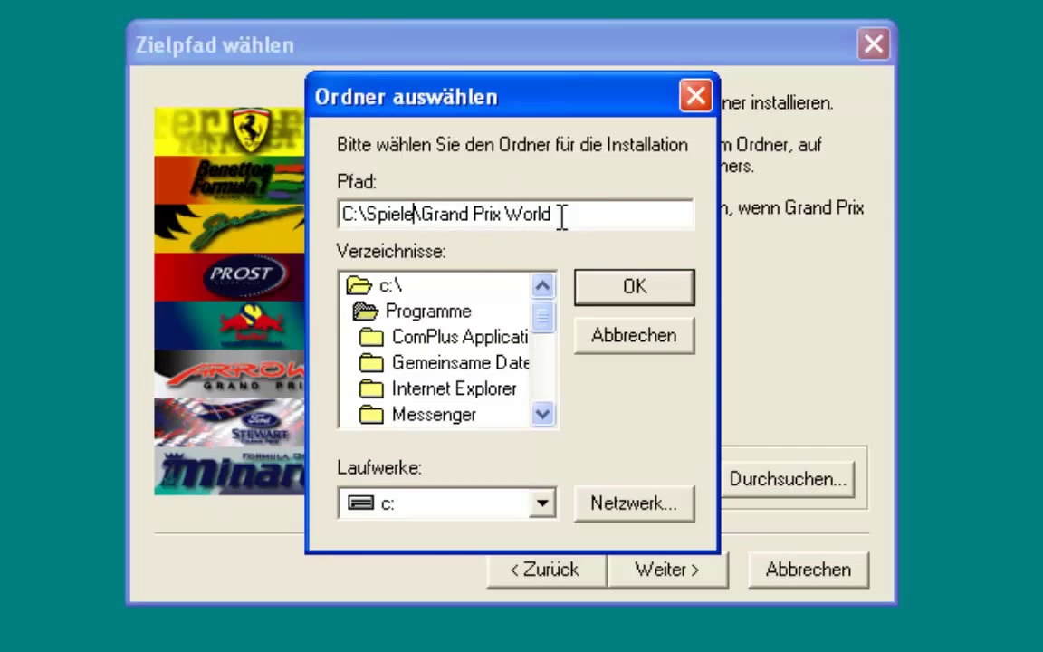
click(646, 288)
click(447, 415)
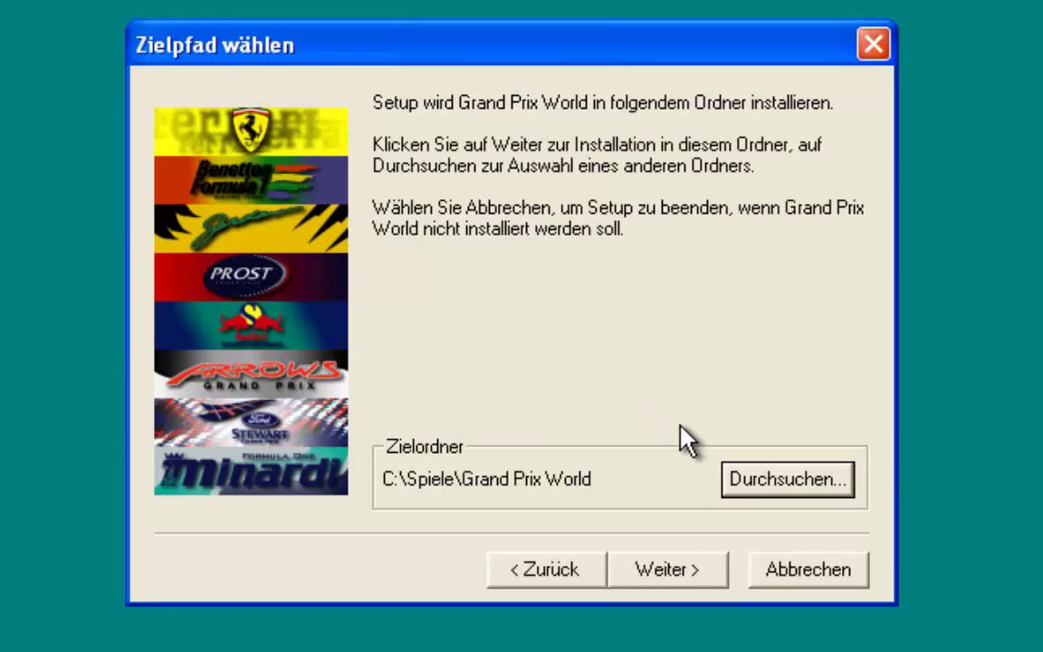
Step: Install Grand Prix World with the Vollständig setup type and the program folder MicroProse\Grand Prix World, and close the setup
click(693, 578)
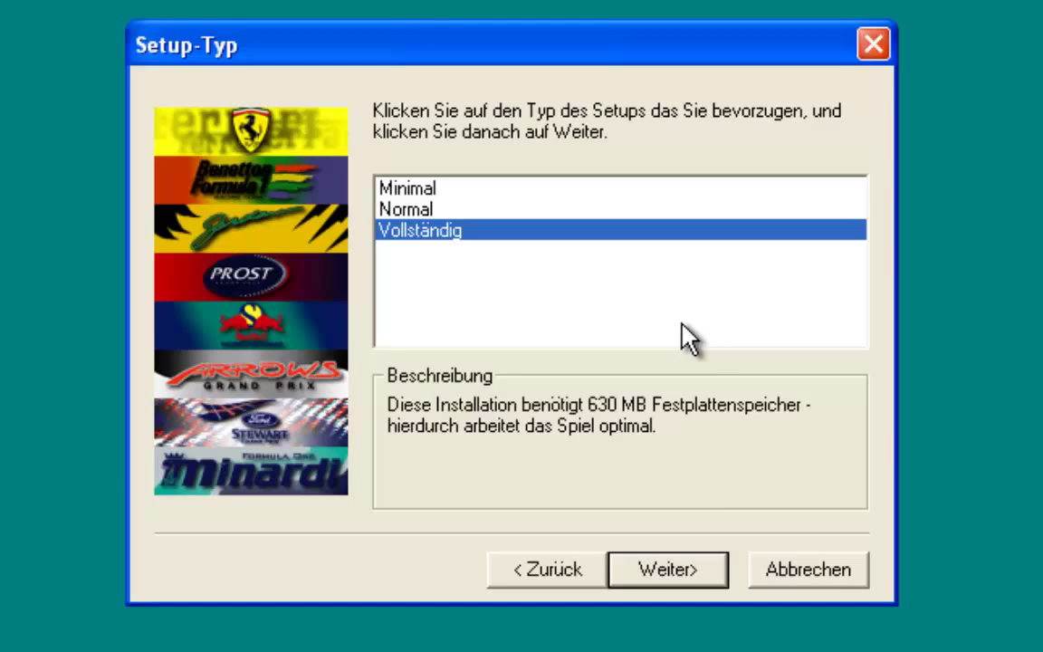
click(687, 565)
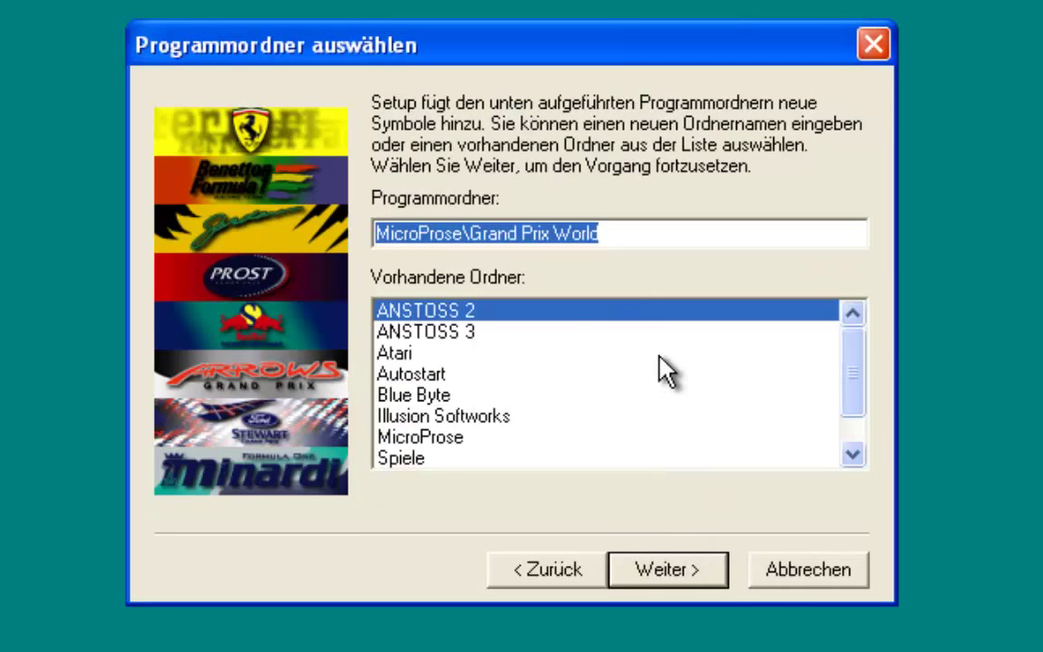
click(666, 570)
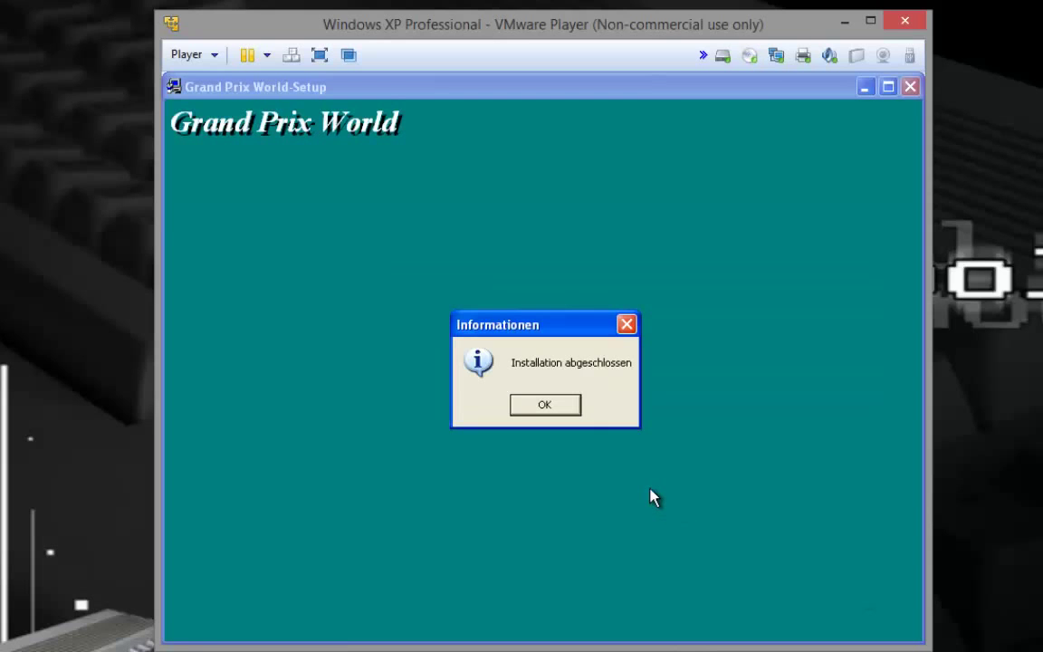
click(545, 405)
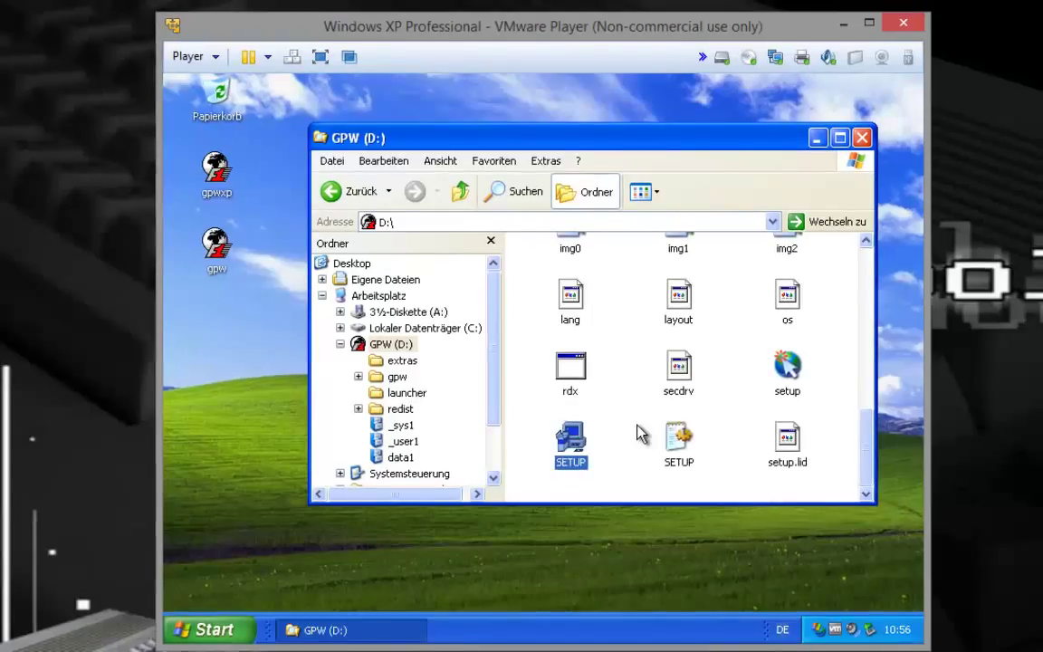
Step: Minimize the GPW (D:) window, set the Windows XP display's colour quality to Mittlere (16 Bit) and keep the new setting
click(817, 138)
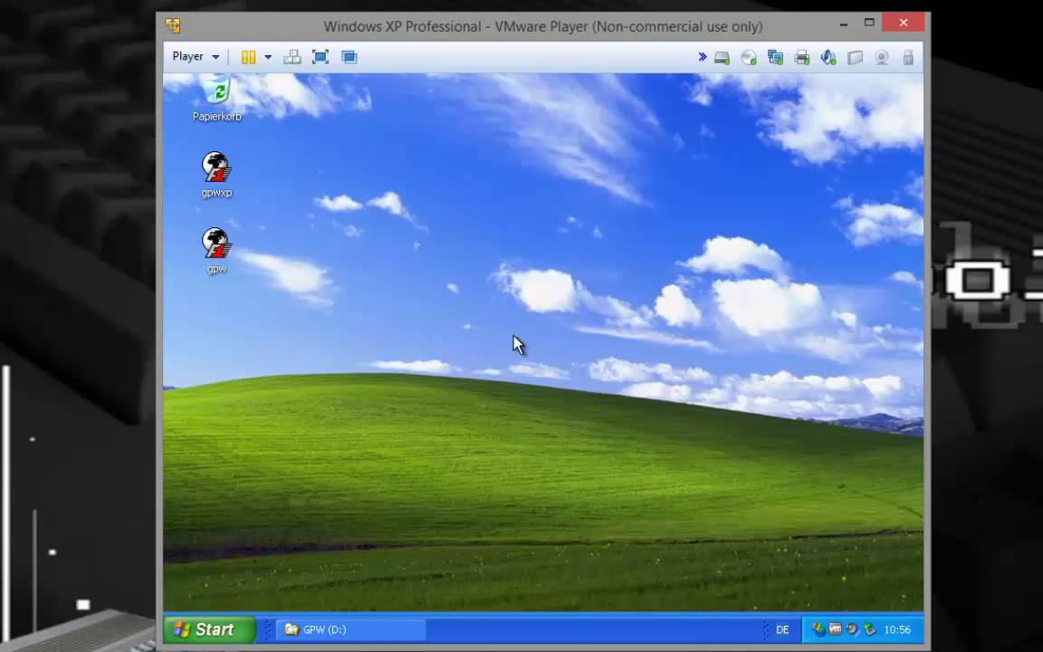
right_click(457, 288)
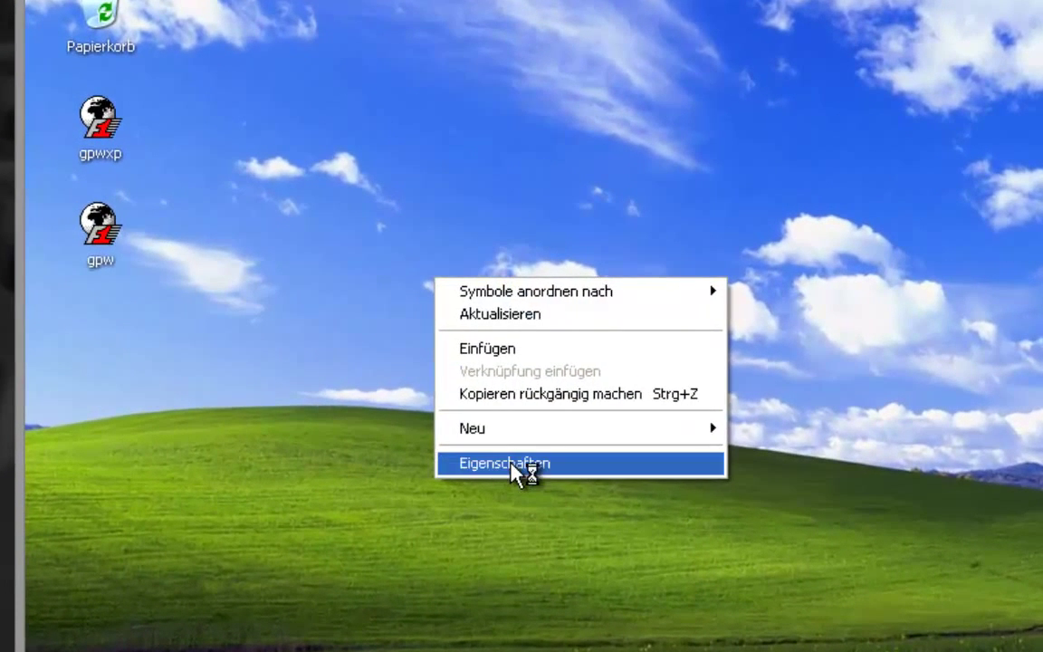
click(516, 464)
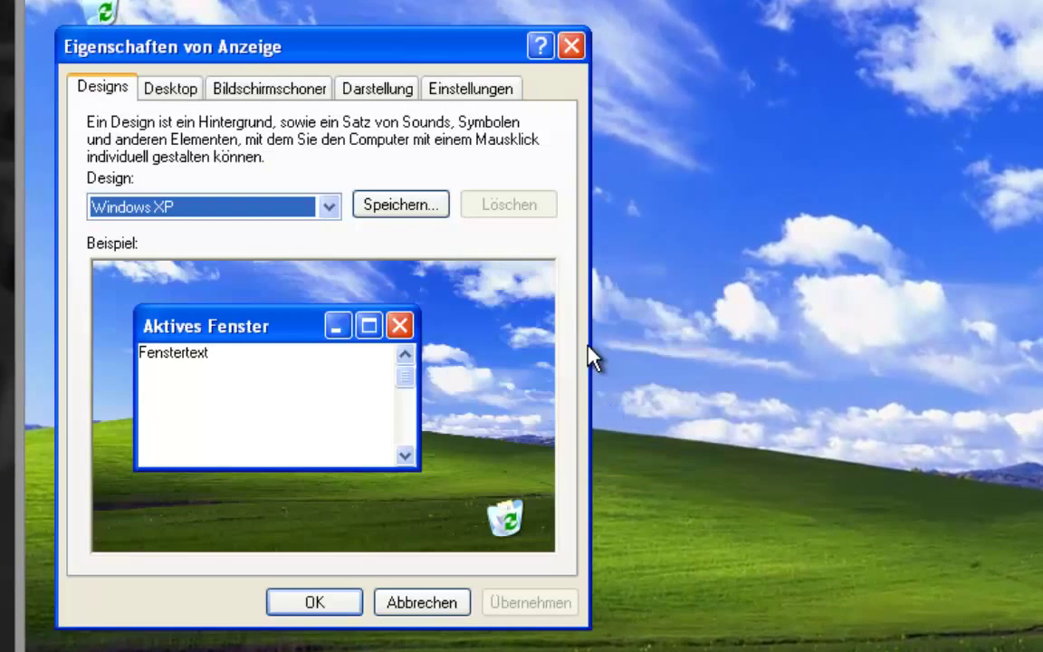
click(481, 83)
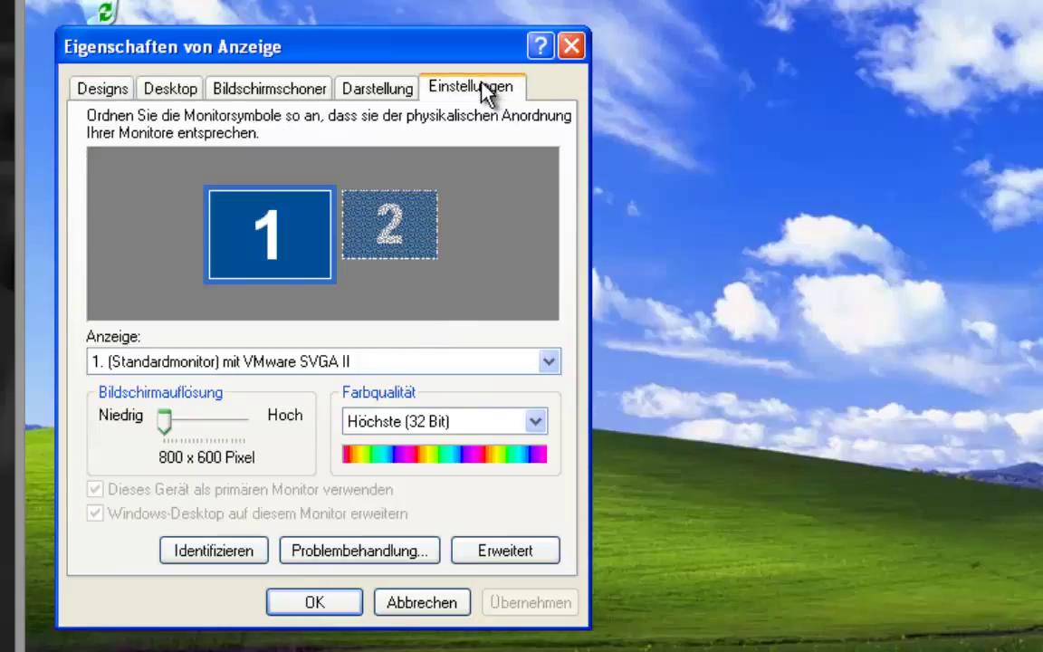
click(502, 426)
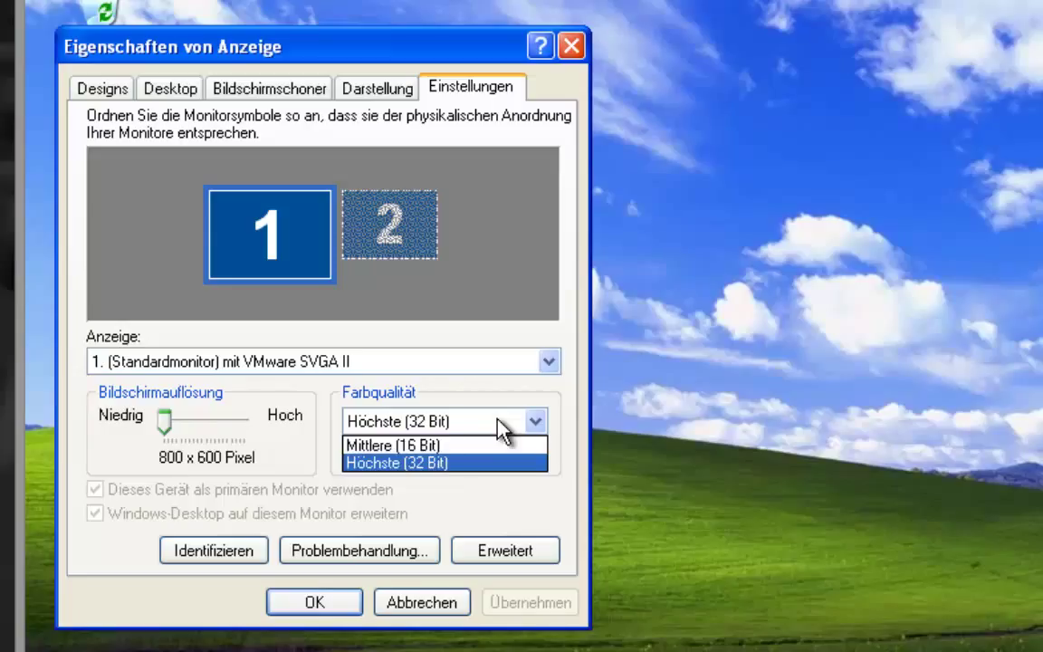
click(456, 445)
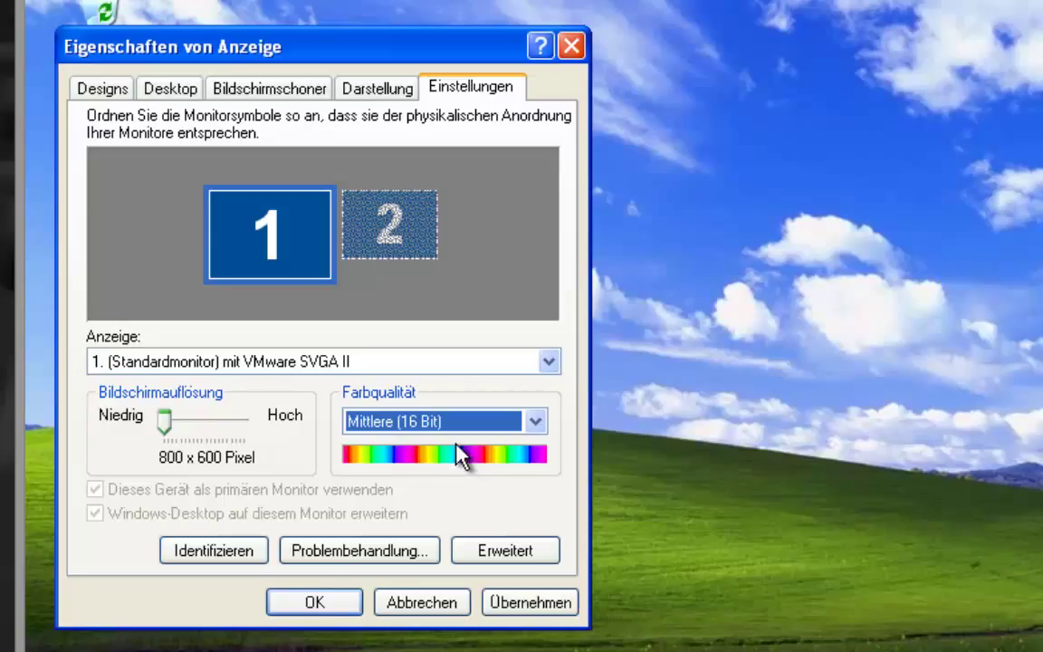
click(317, 604)
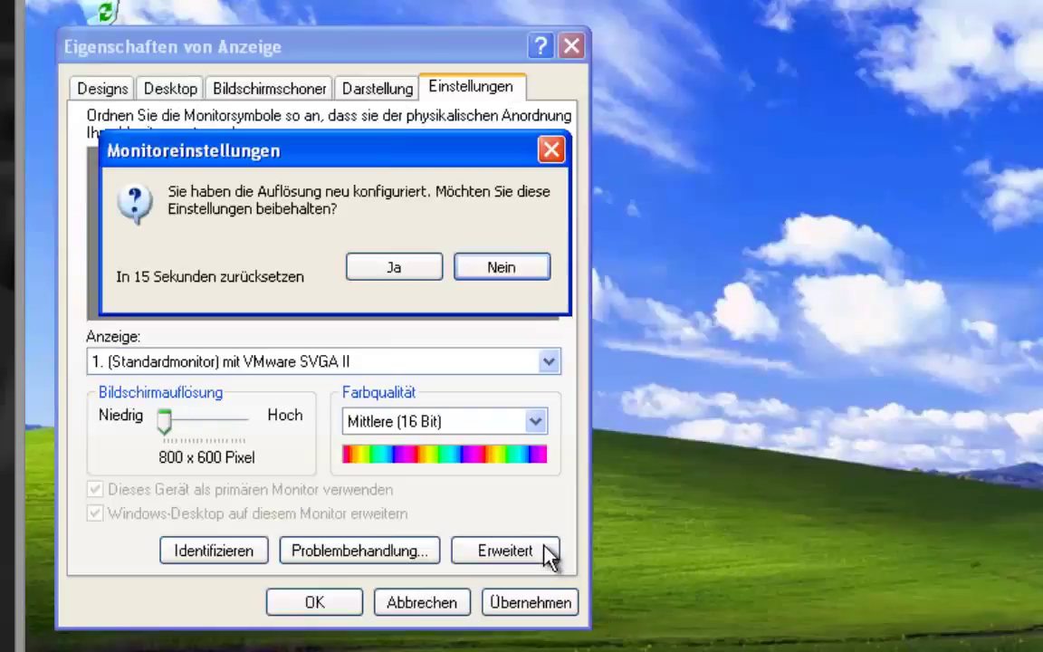
click(393, 268)
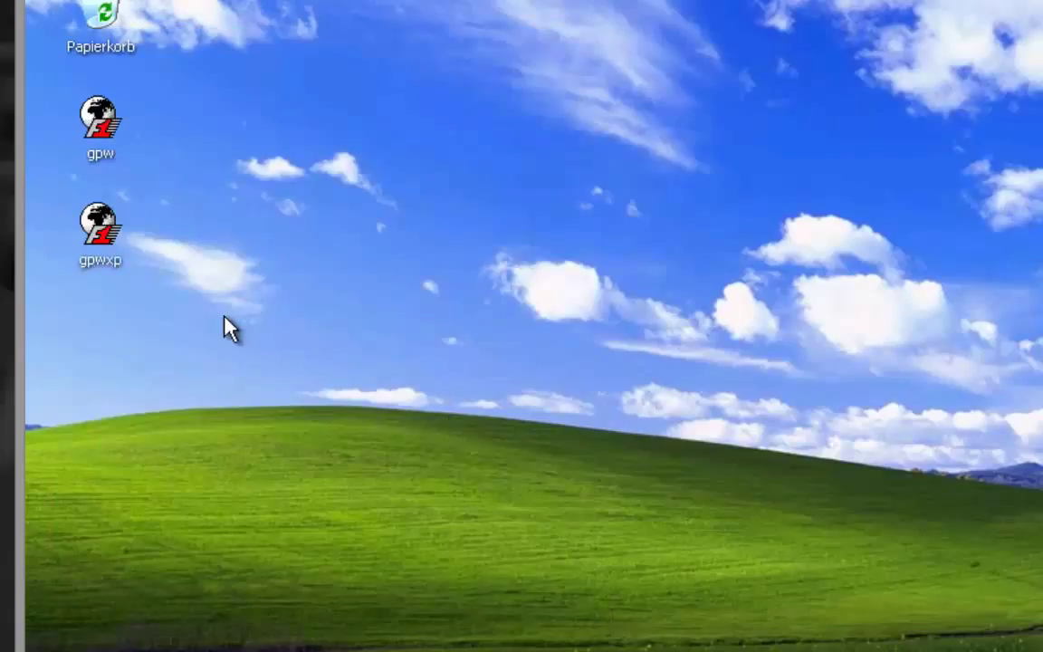
Step: Cut the gpw and gpwxp patch files from the Windows XP desktop and open the folder C:\Spiele\Grand Prix World
drag(220, 303, 100, 113)
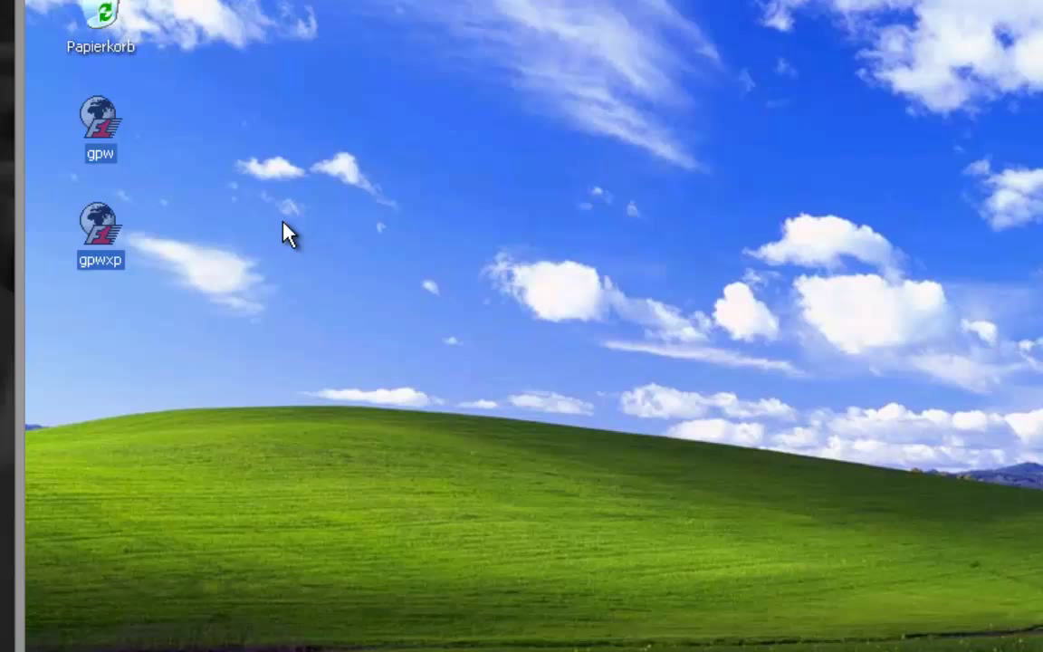
right_click(90, 114)
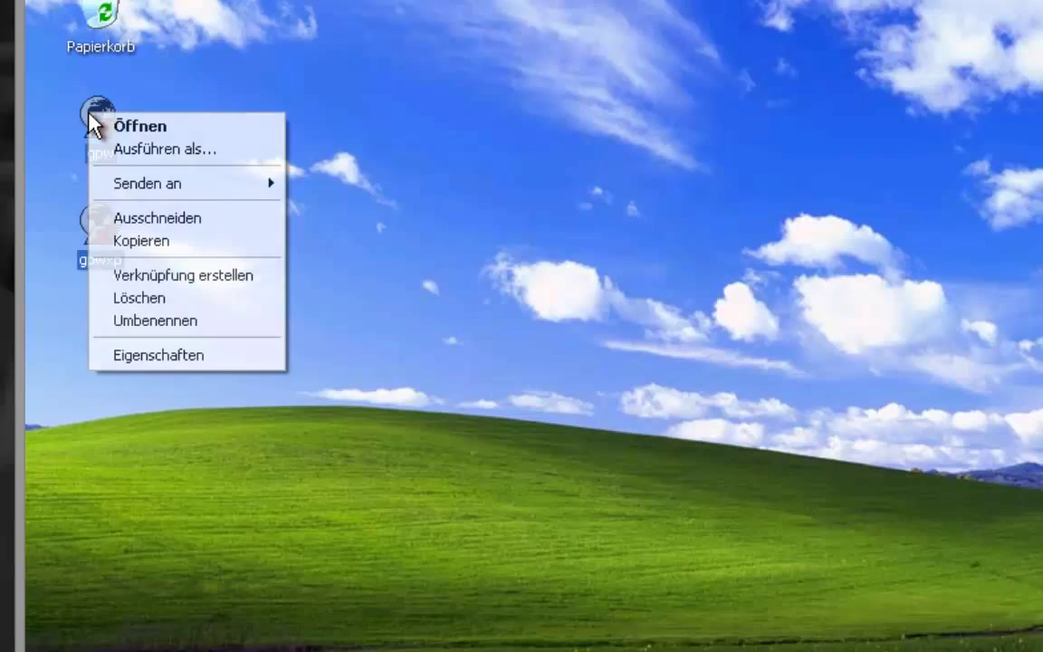
click(207, 220)
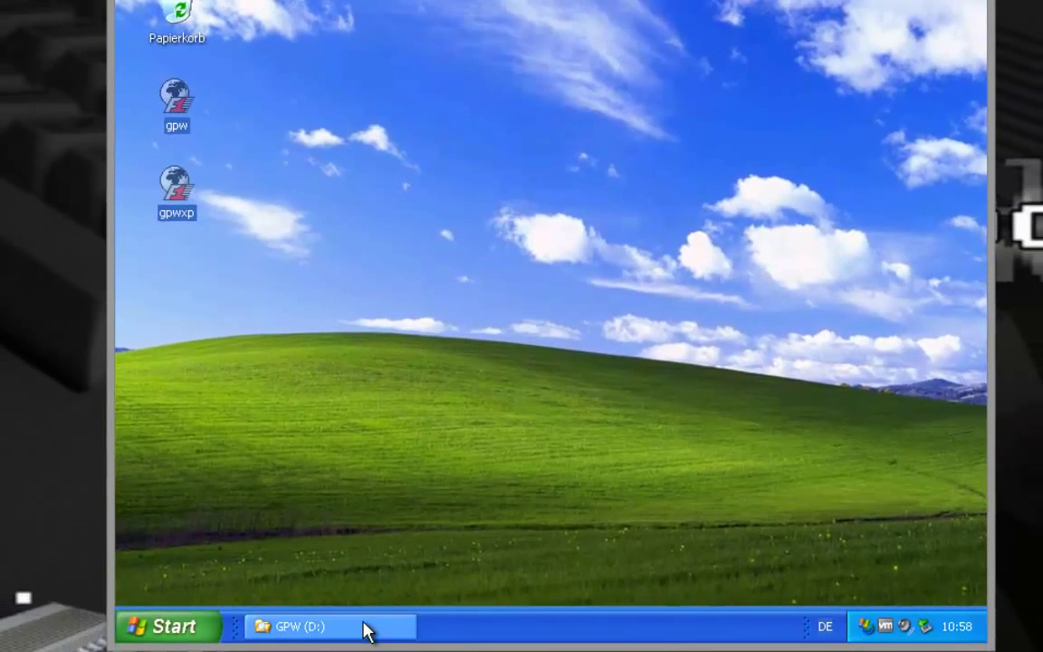
click(365, 624)
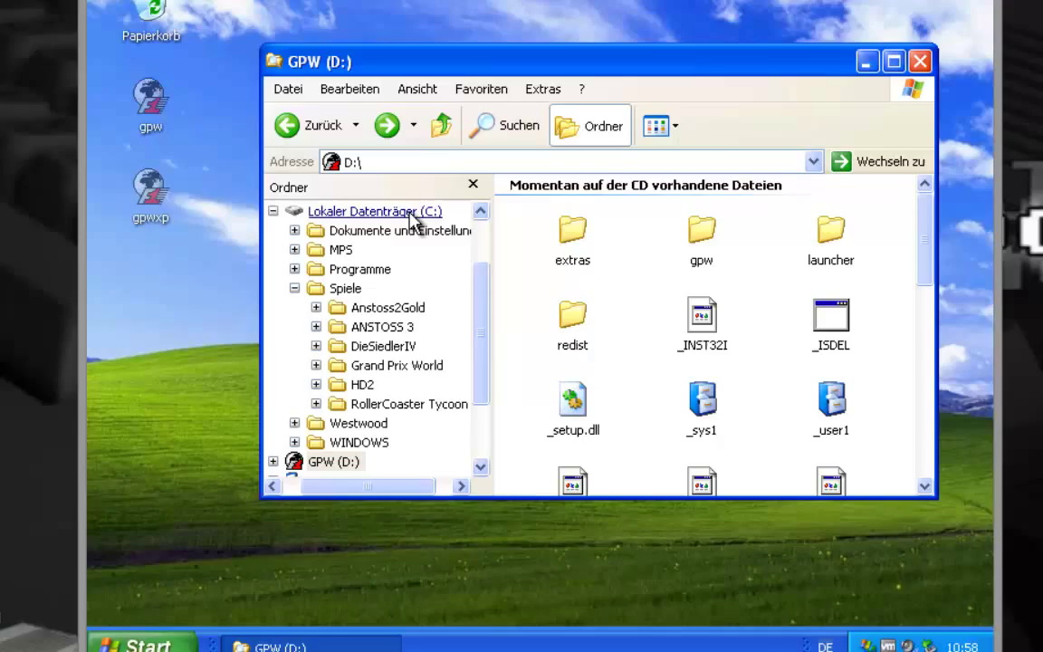
click(409, 211)
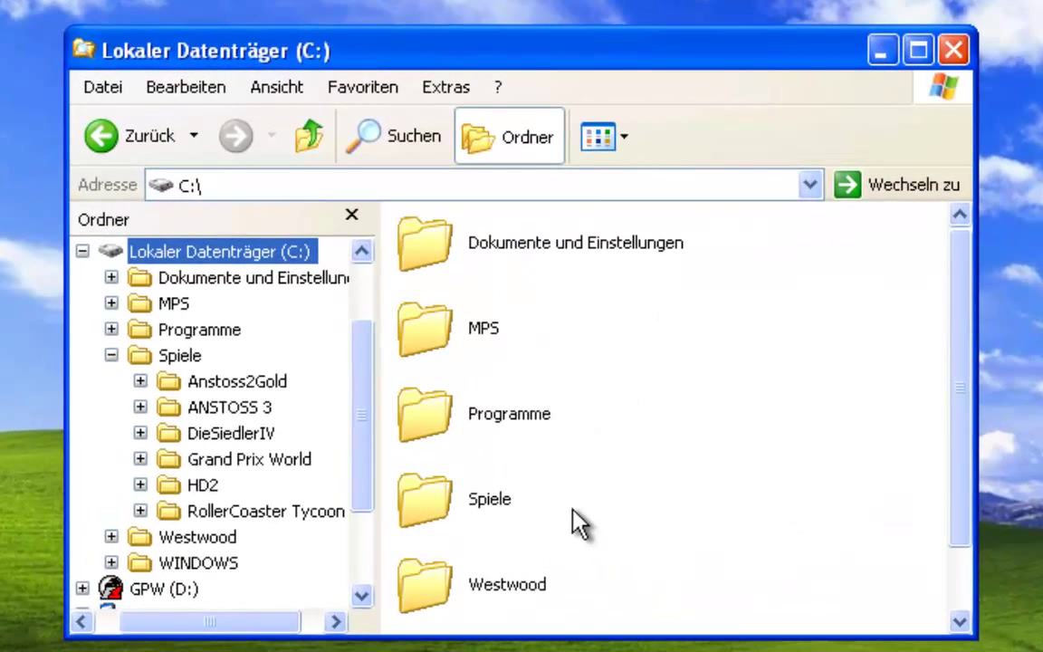
double_click(501, 496)
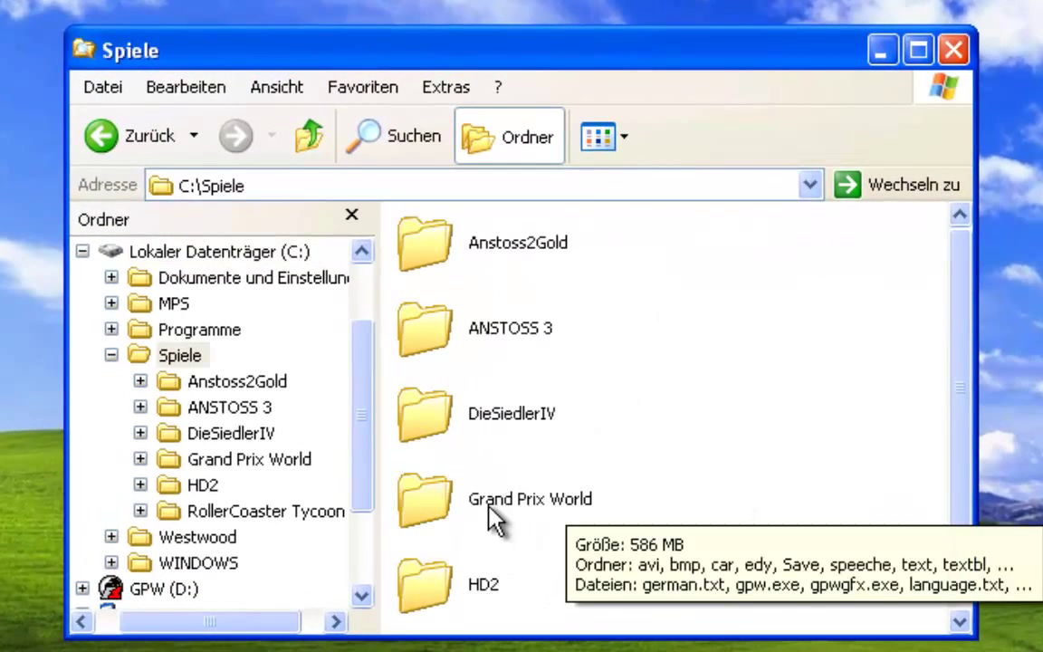
double_click(493, 520)
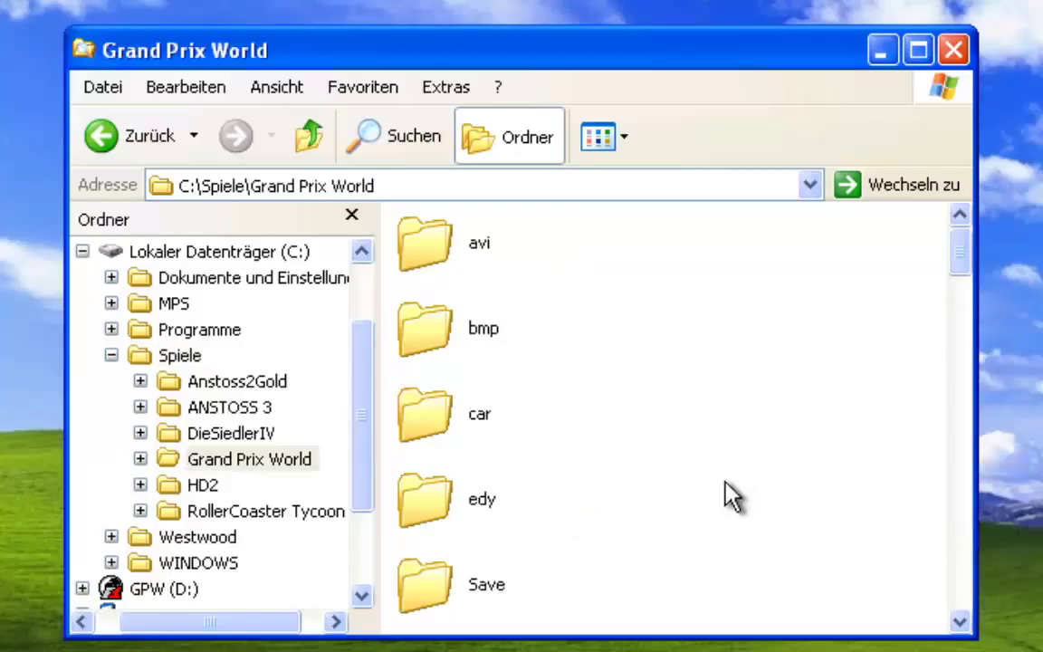
Step: Paste the cut gpw and gpwxp files into the Grand Prix World folder, replacing all existing files of the same name
right_click(624, 310)
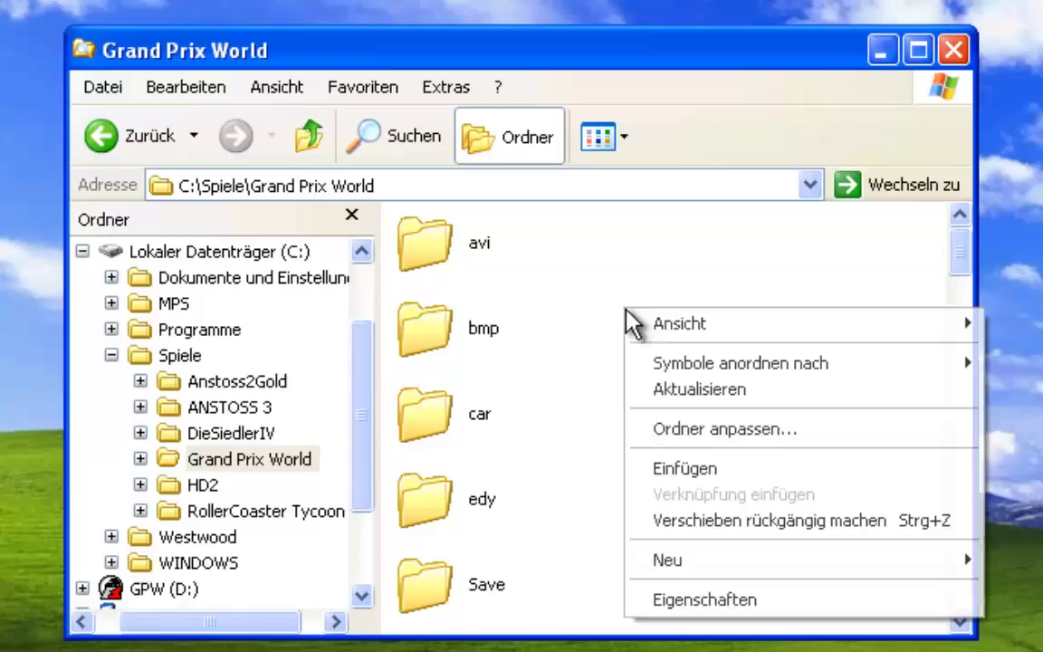
click(741, 470)
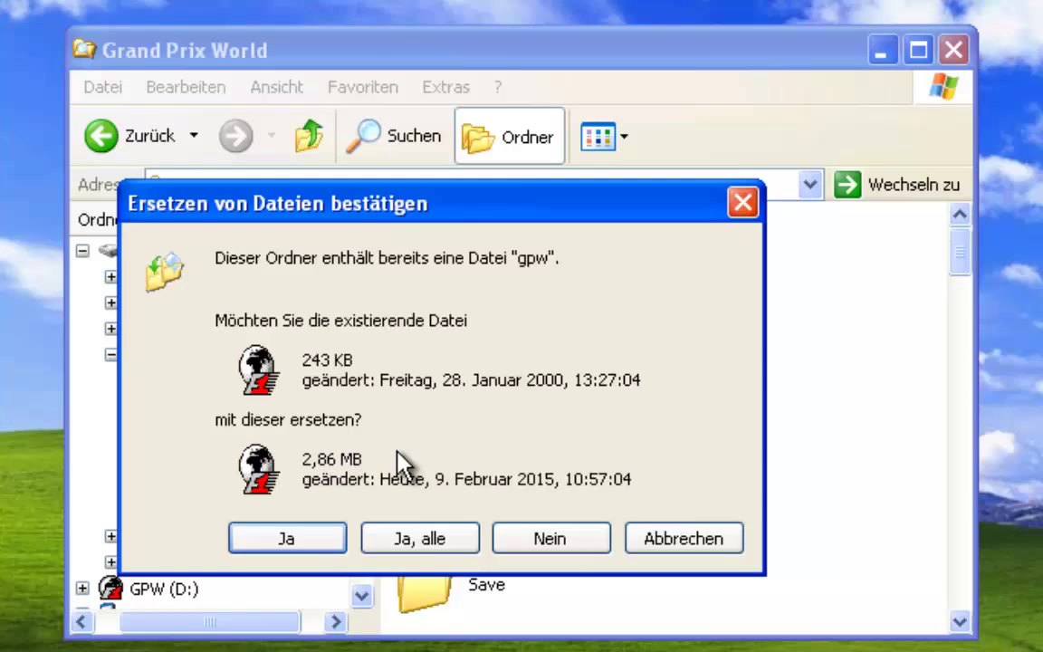
click(405, 538)
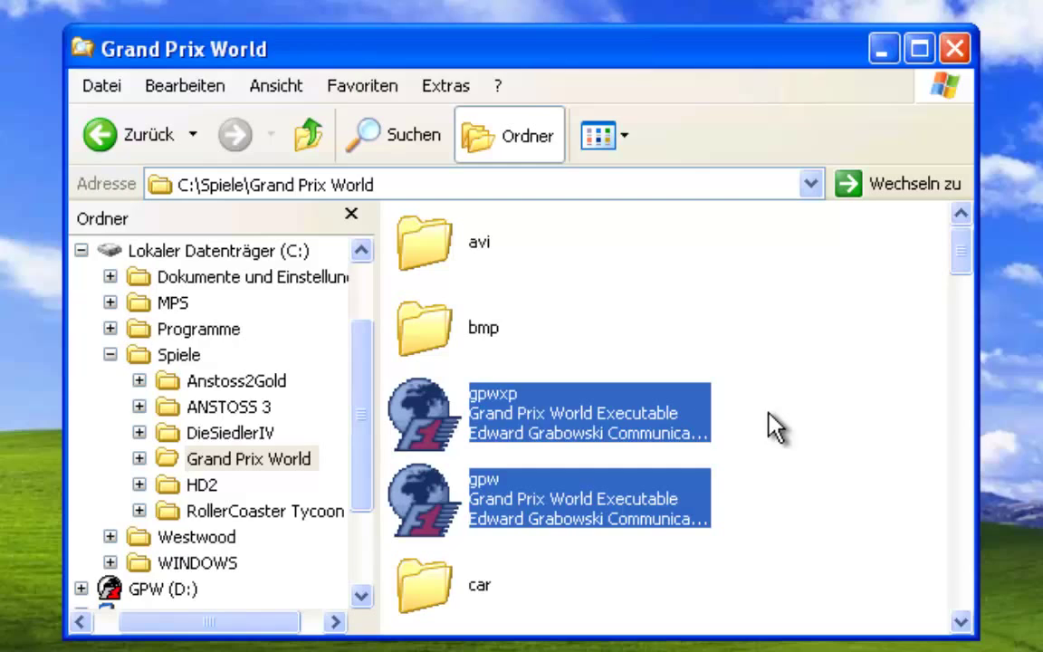
click(794, 442)
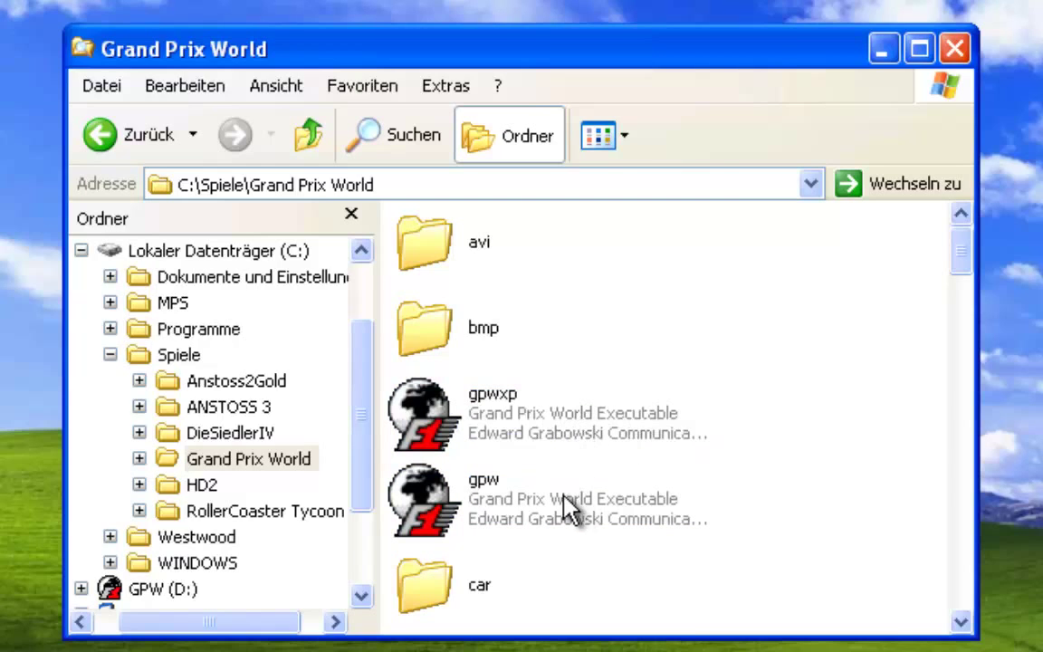
mouse_move(501, 423)
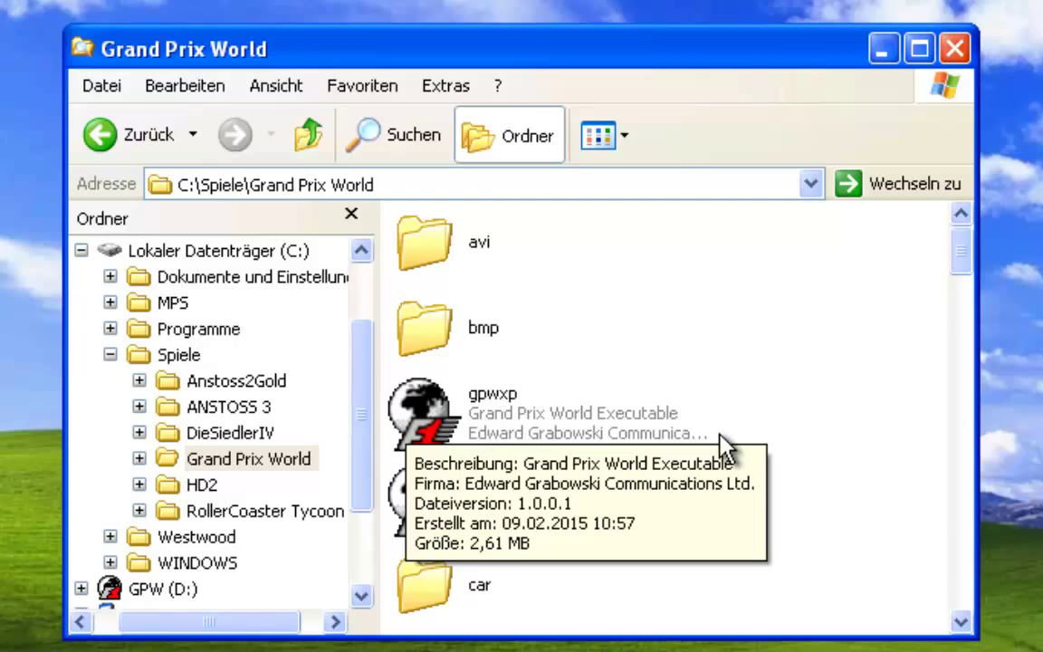
mouse_move(787, 426)
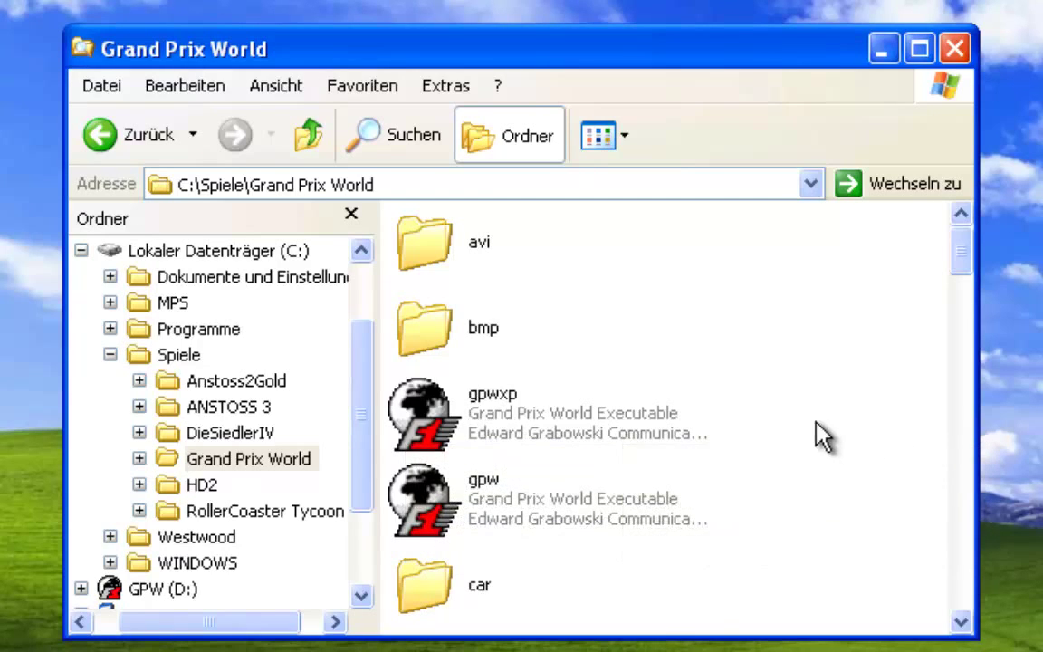
Step: Set the gpw executable to run in compatibility mode for Windows 98 / Windows Me
mouse_move(473, 528)
click(495, 517)
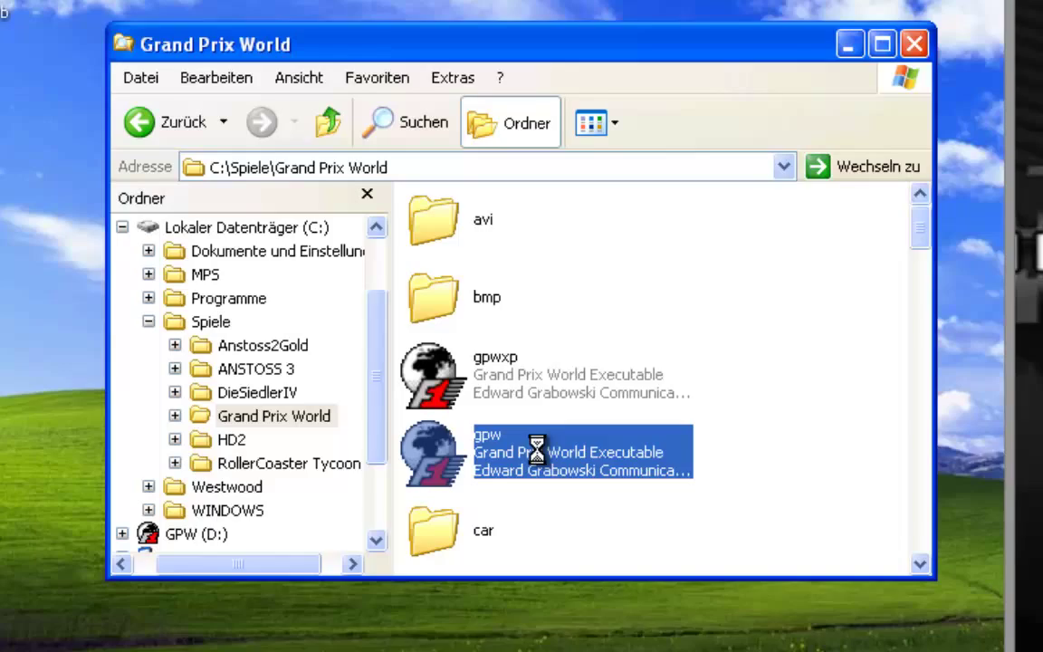
right_click(551, 520)
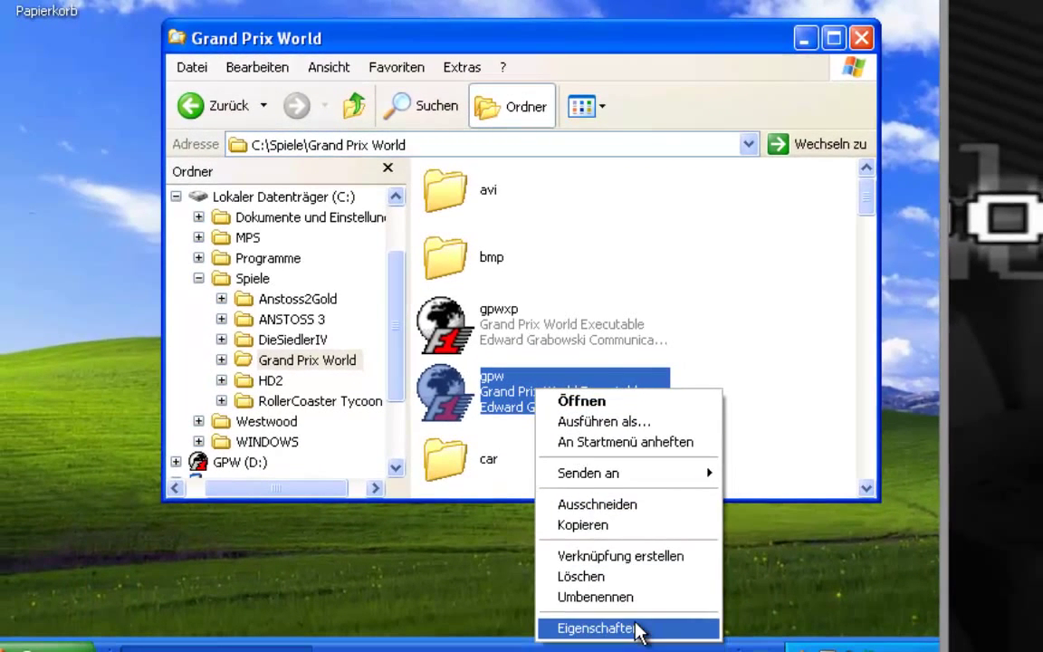
click(596, 628)
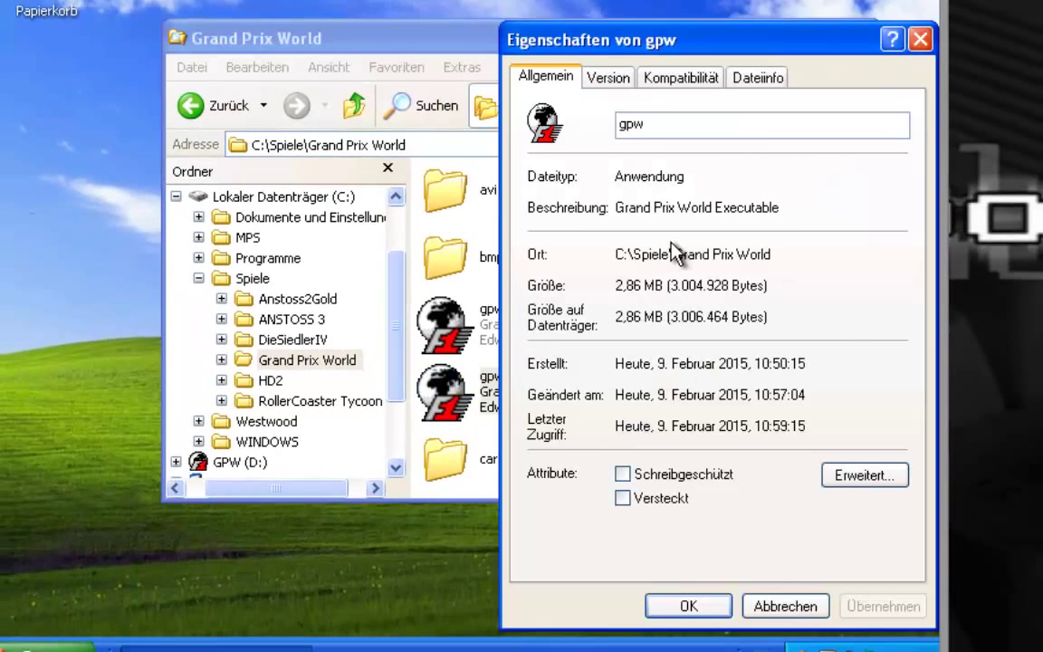
click(677, 79)
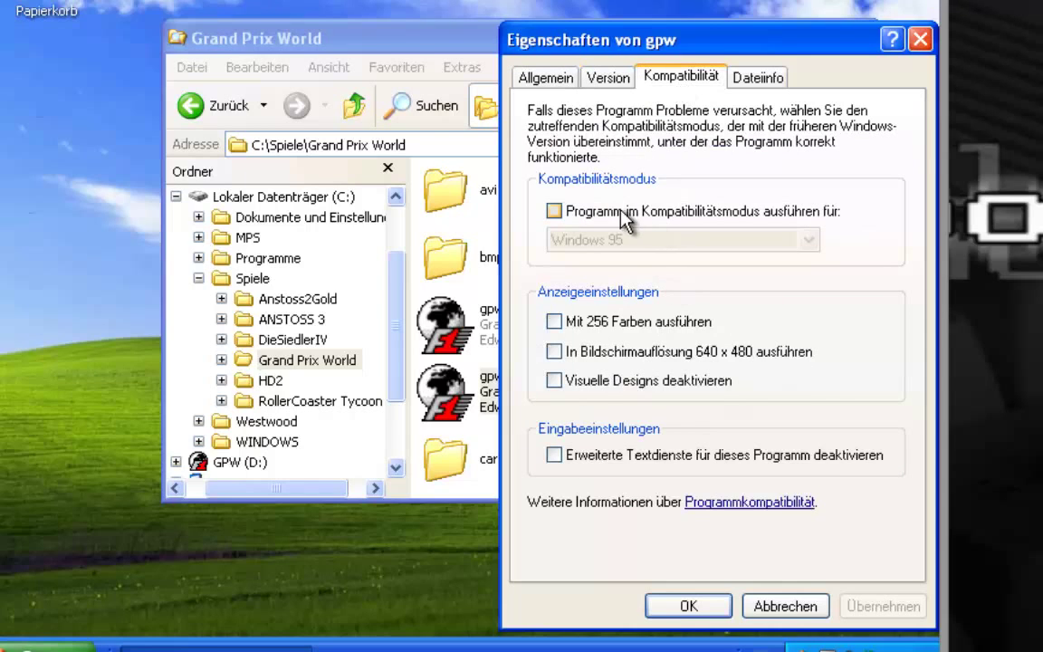
click(583, 213)
click(808, 239)
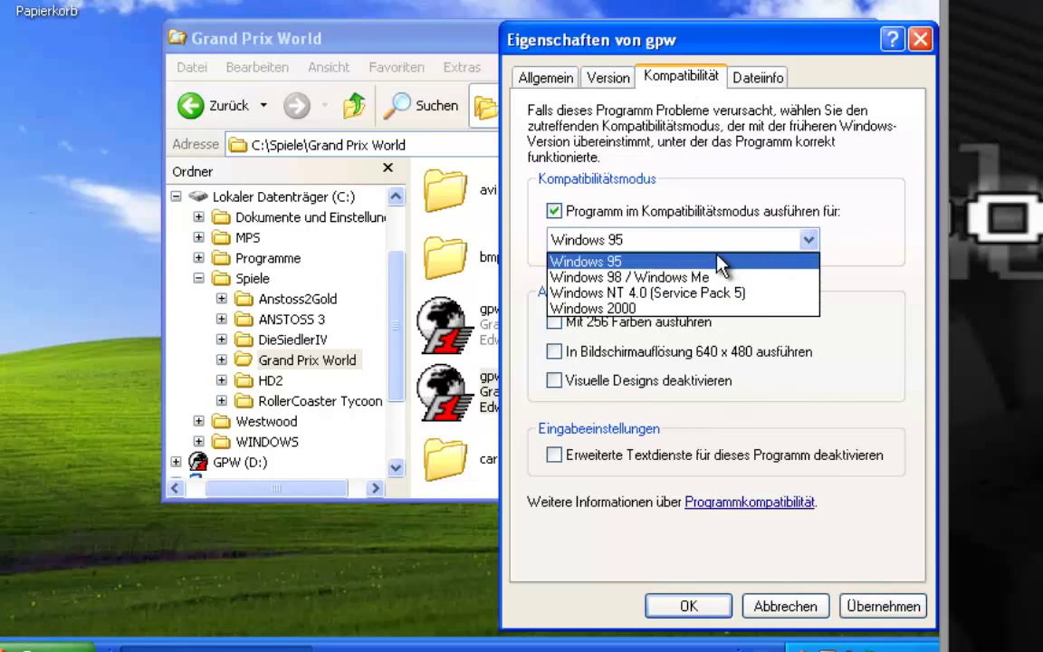
click(675, 279)
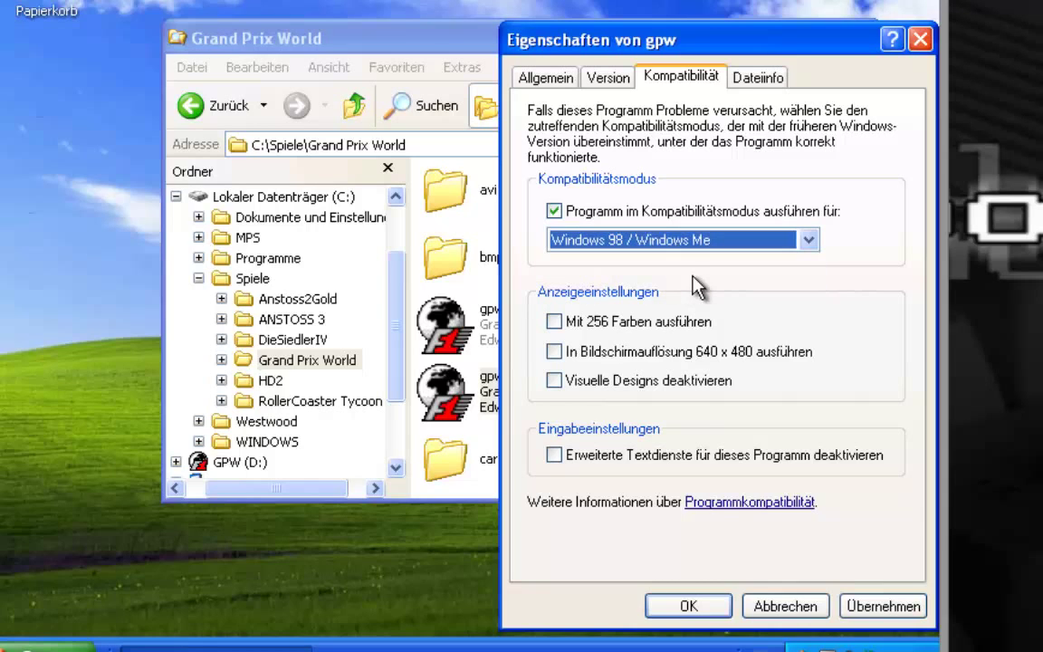
click(688, 606)
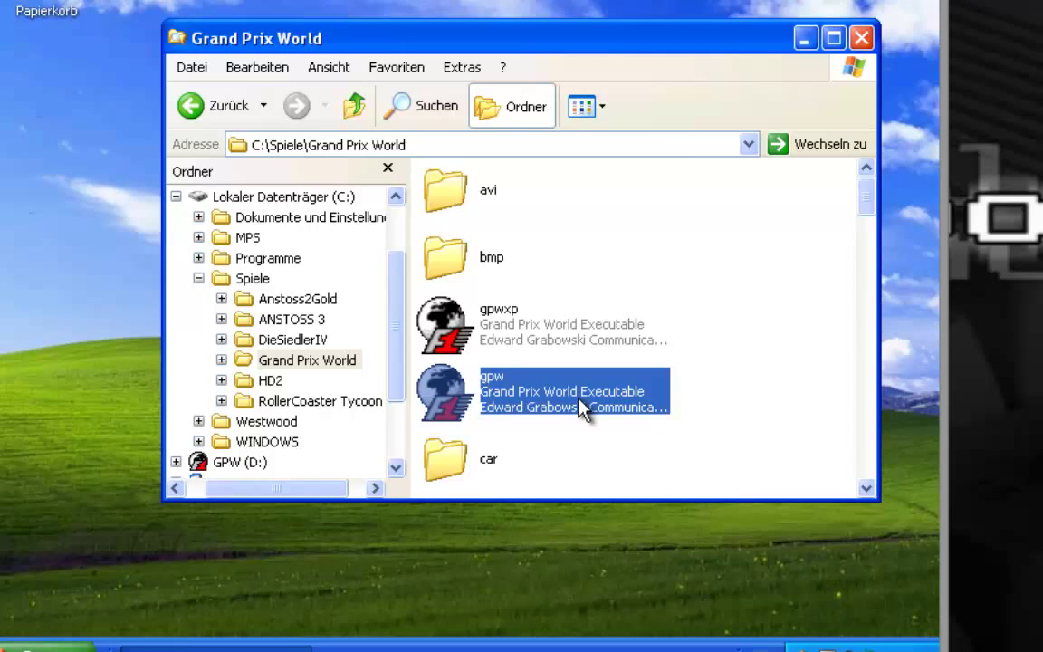
Step: Launch gpw to test Grand Prix World, dismiss its welcome message and quit the game from the main menu
mouse_move(485, 396)
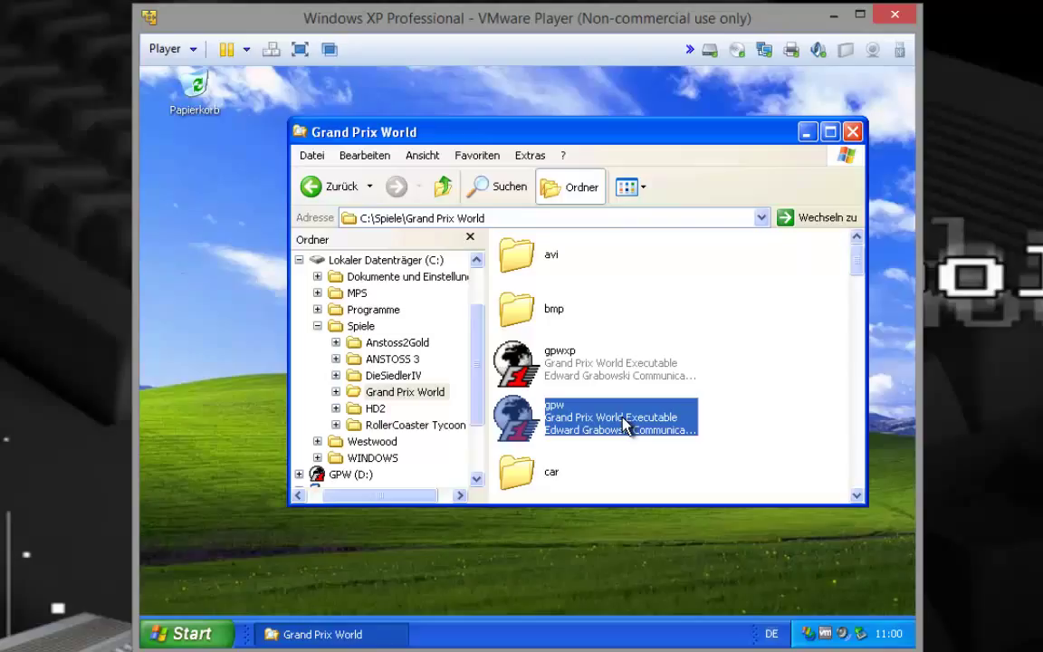
double_click(625, 425)
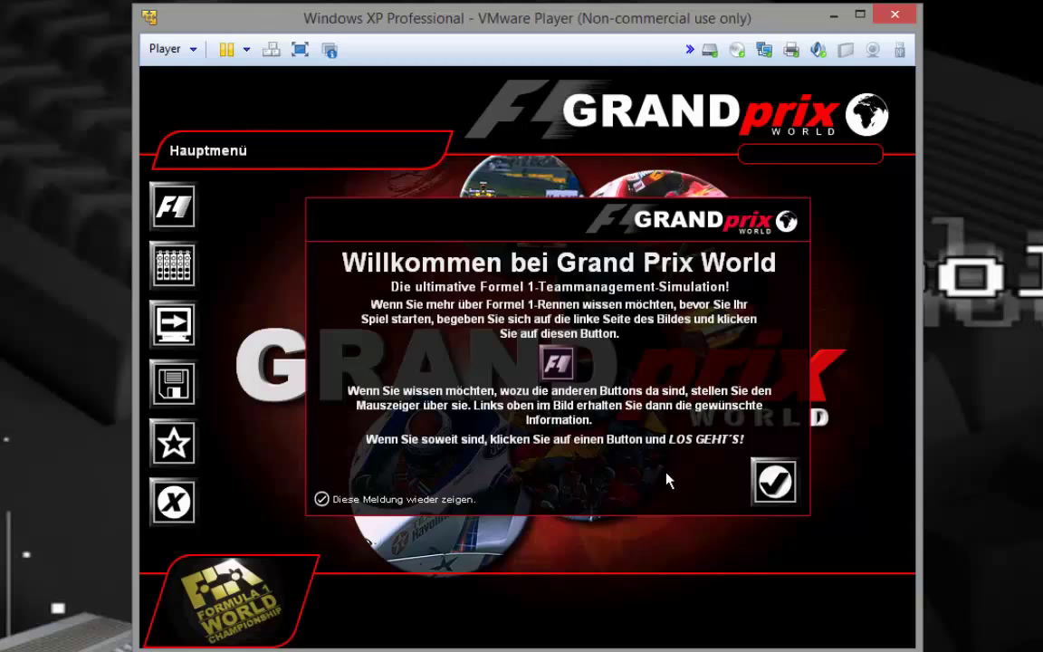
click(772, 483)
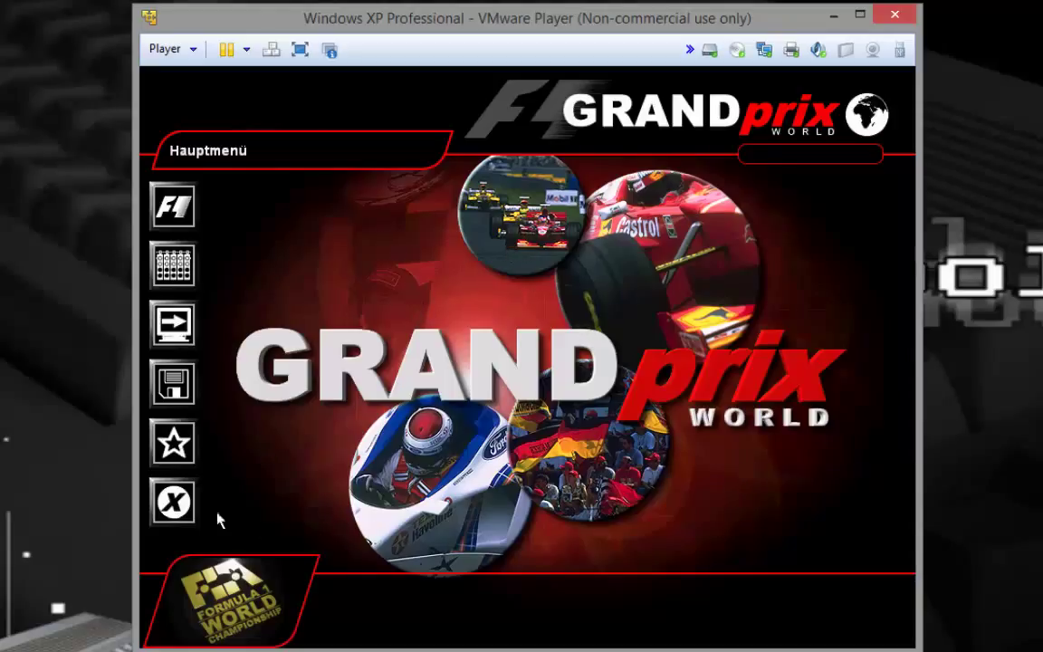
click(190, 514)
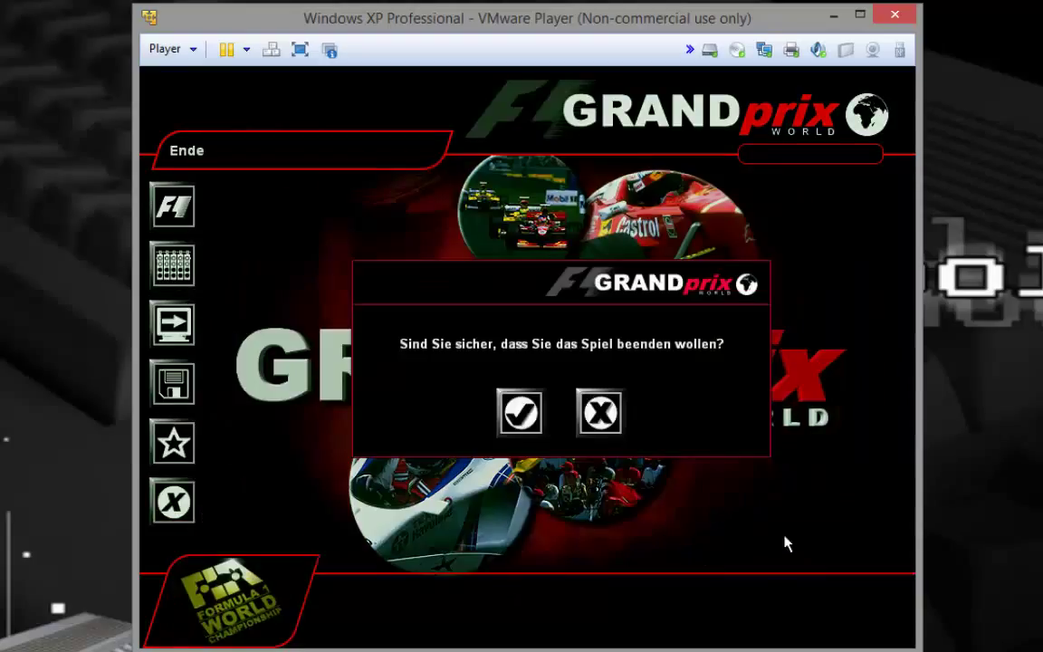
click(520, 413)
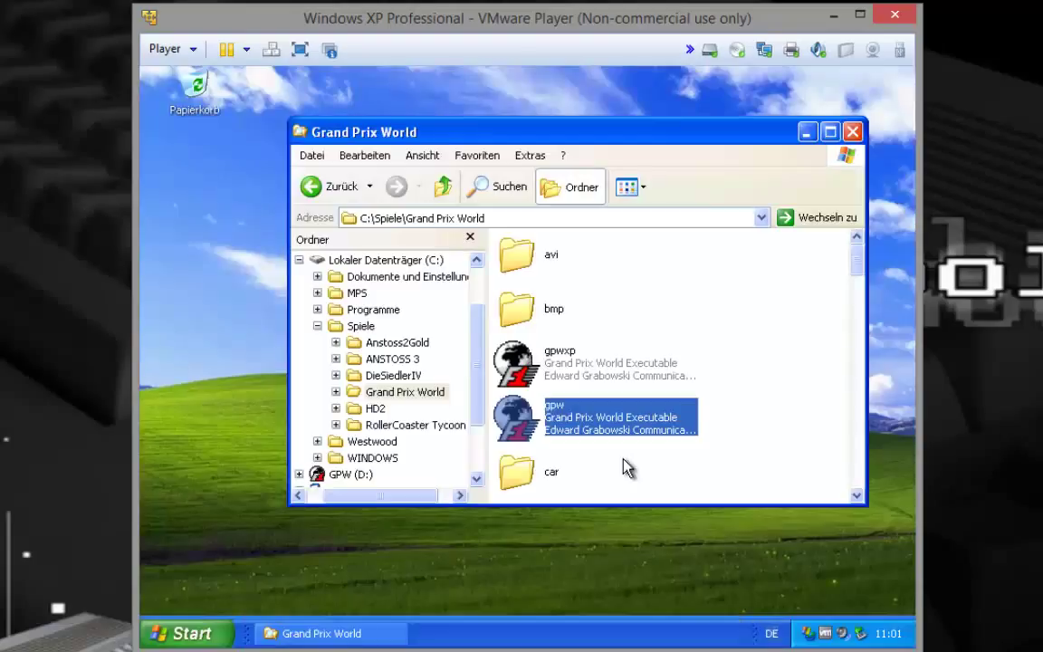
Step: Close the Grand Prix World folder window and shut down the Windows XP virtual machine
click(852, 131)
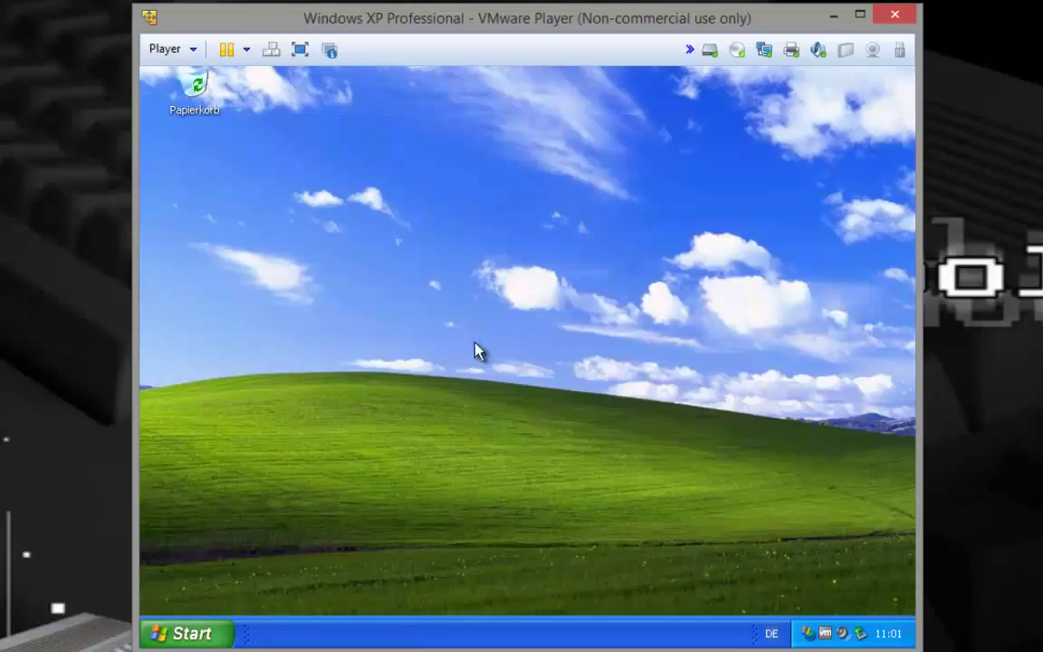
click(201, 633)
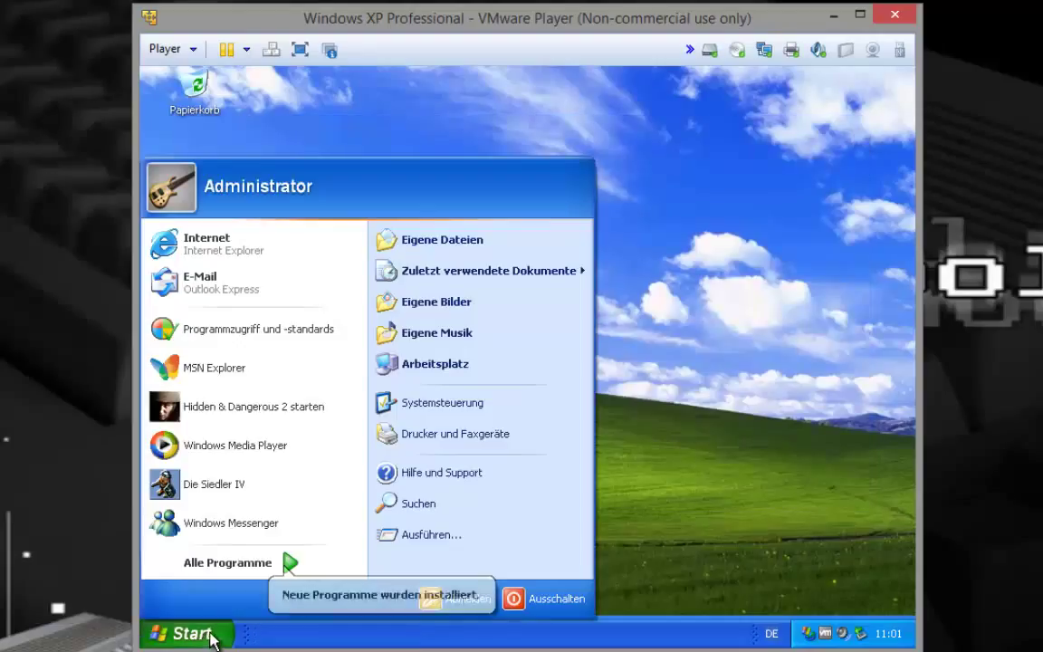
click(541, 601)
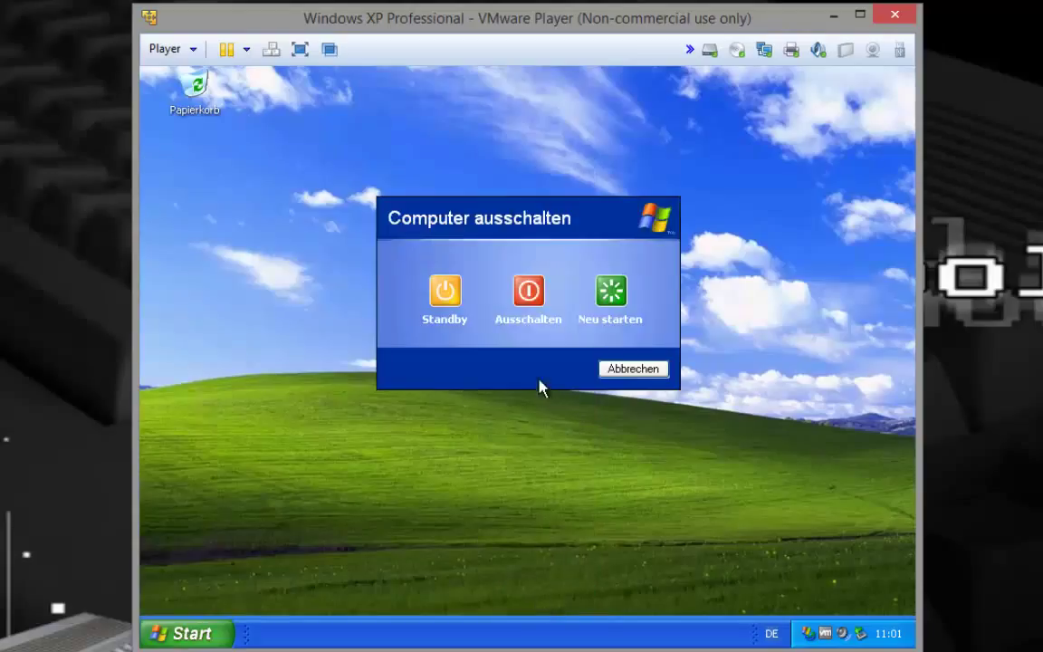
click(529, 299)
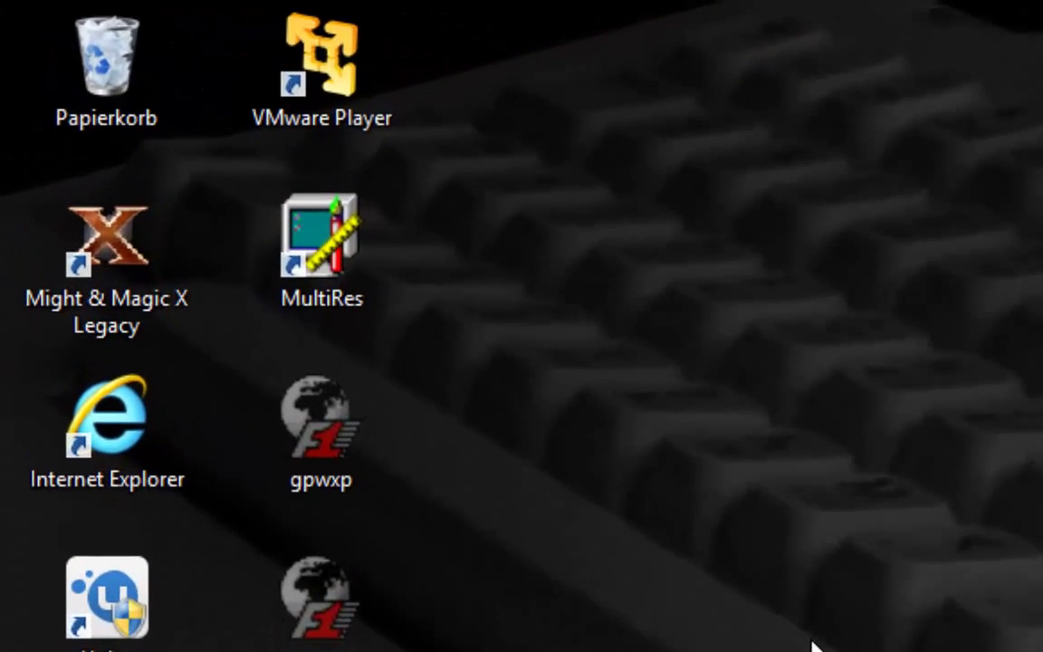
Step: Start MultiRes on the host desktop, switch the display to HiColor (16 bit) - 800x600 and confirm the change
double_click(324, 264)
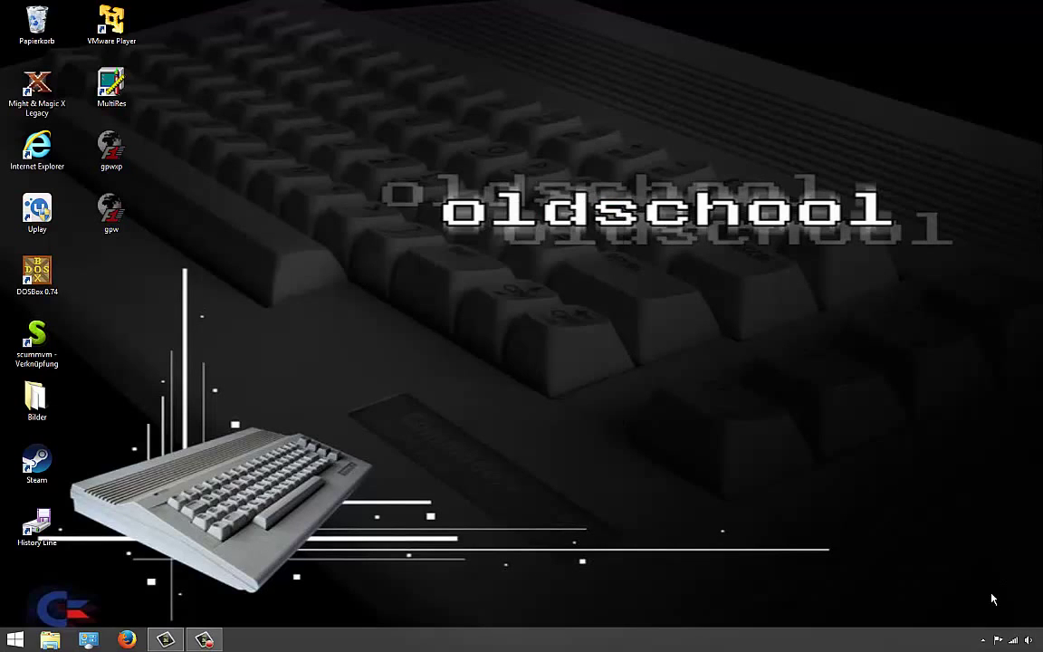
click(983, 640)
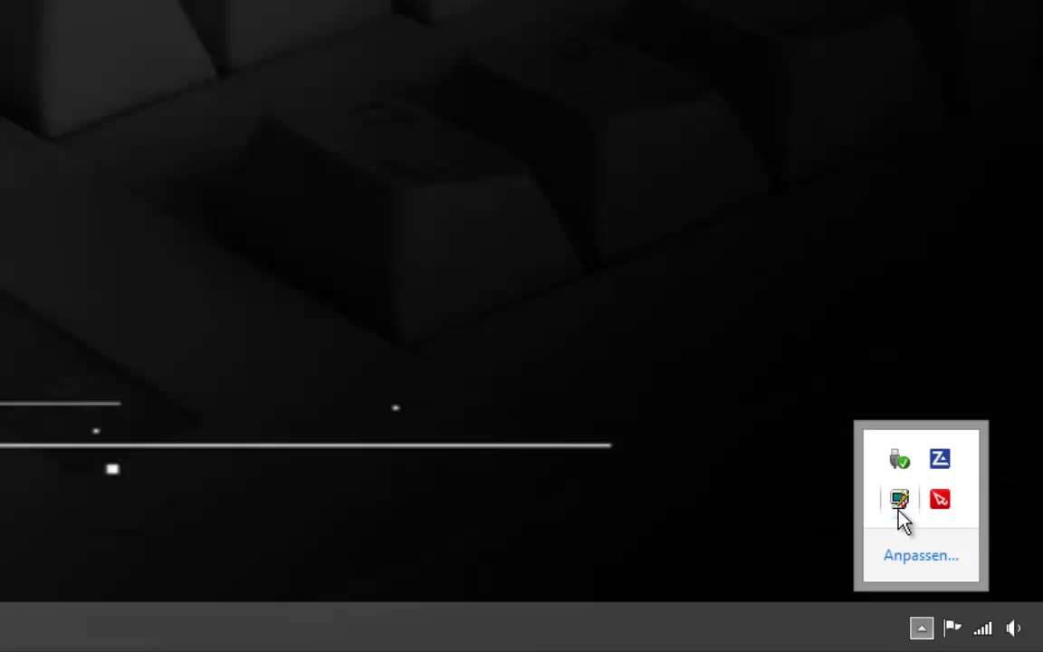
mouse_move(972, 579)
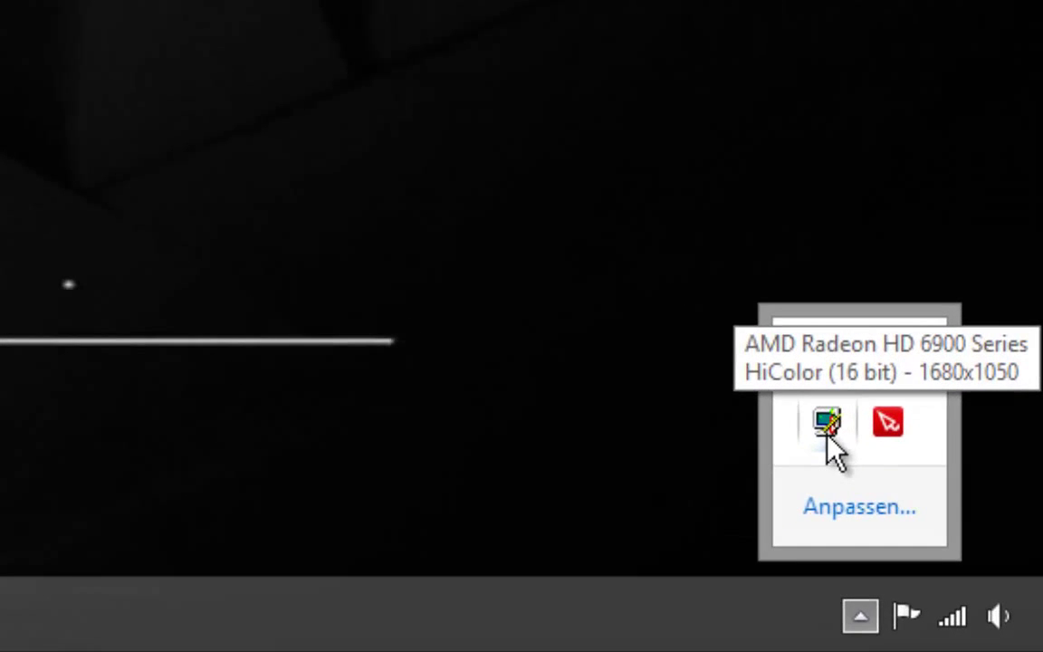
click(837, 423)
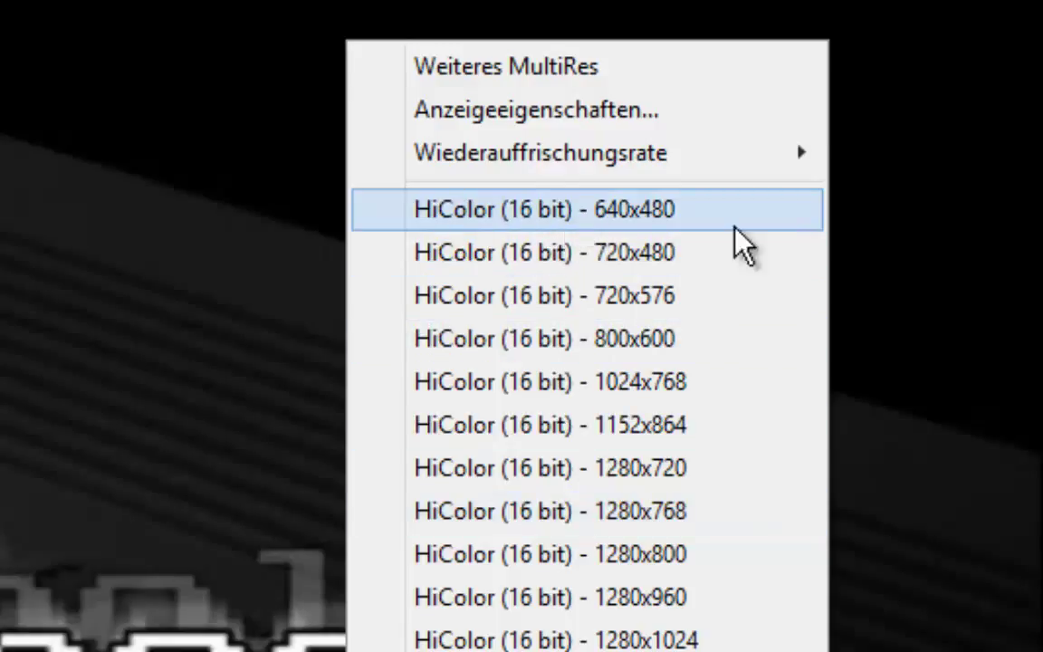
click(654, 341)
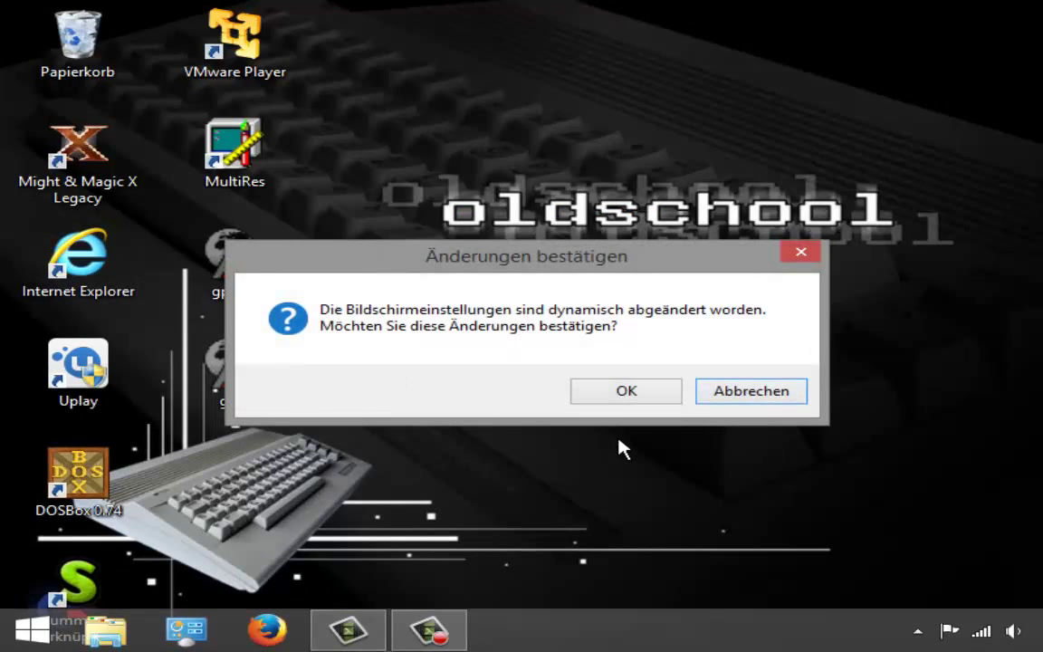
click(619, 399)
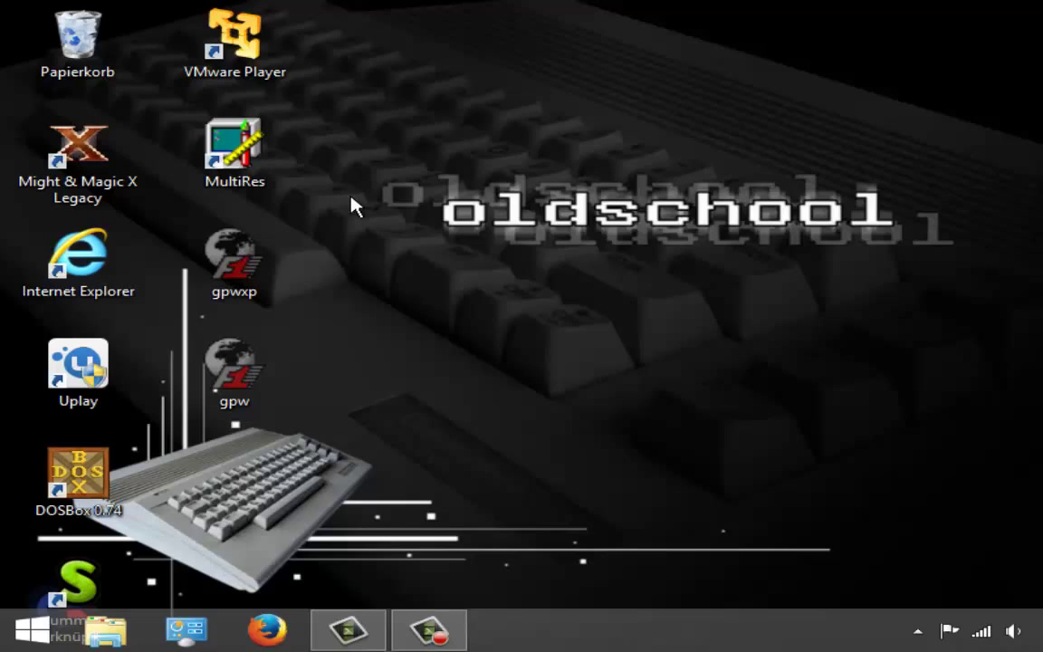
Step: Switch to VMware Player, maximize its window and start the Windows XP Professional virtual machine
double_click(249, 40)
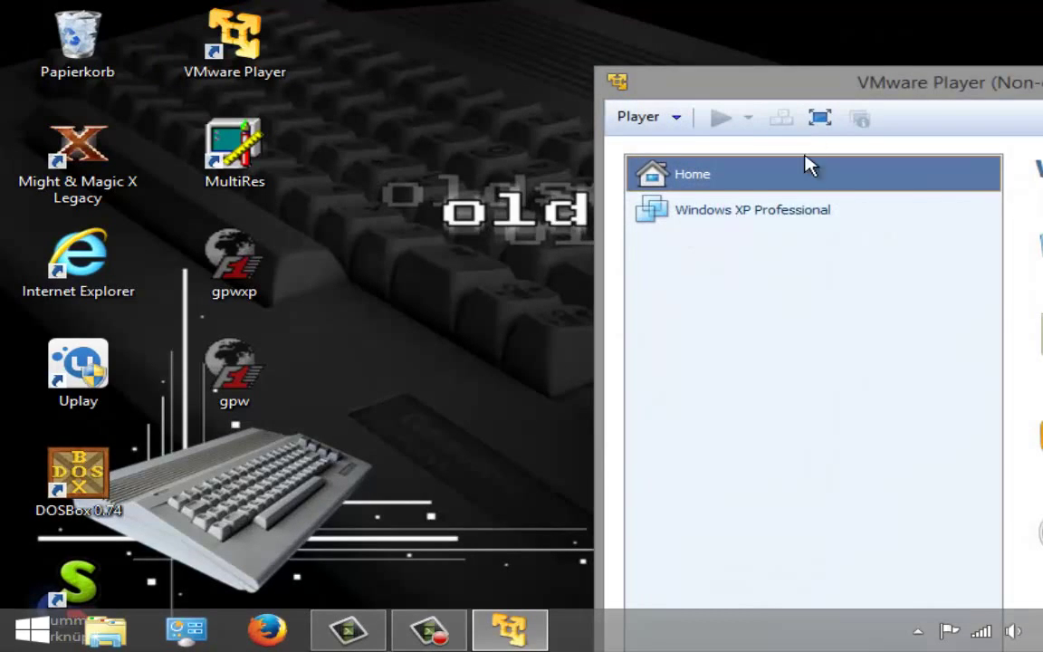
drag(791, 102, 301, 3)
click(217, 143)
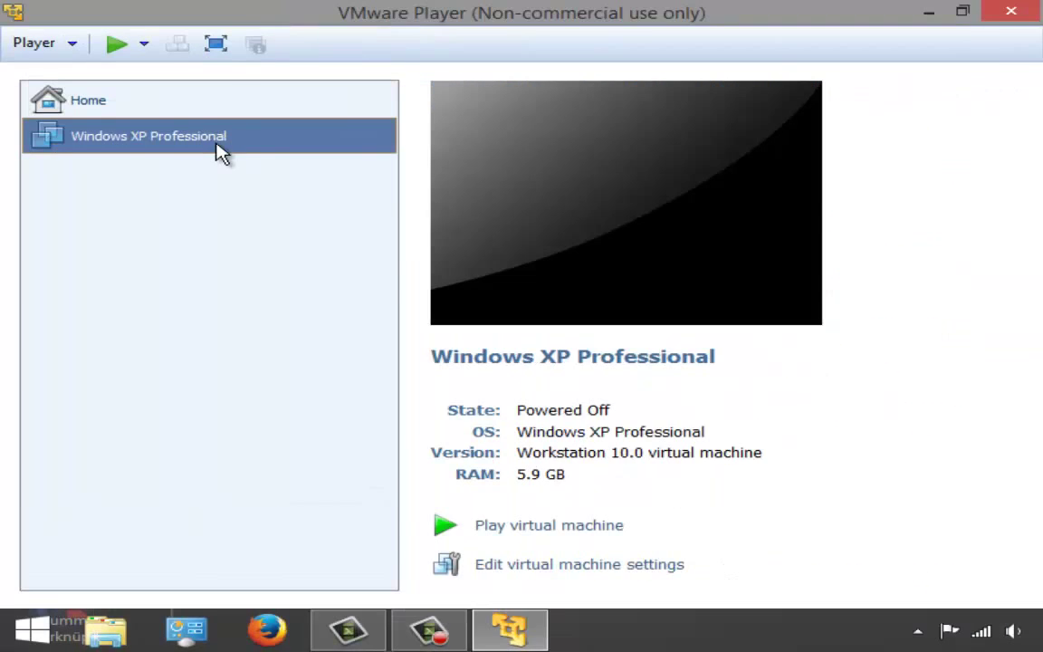
click(577, 525)
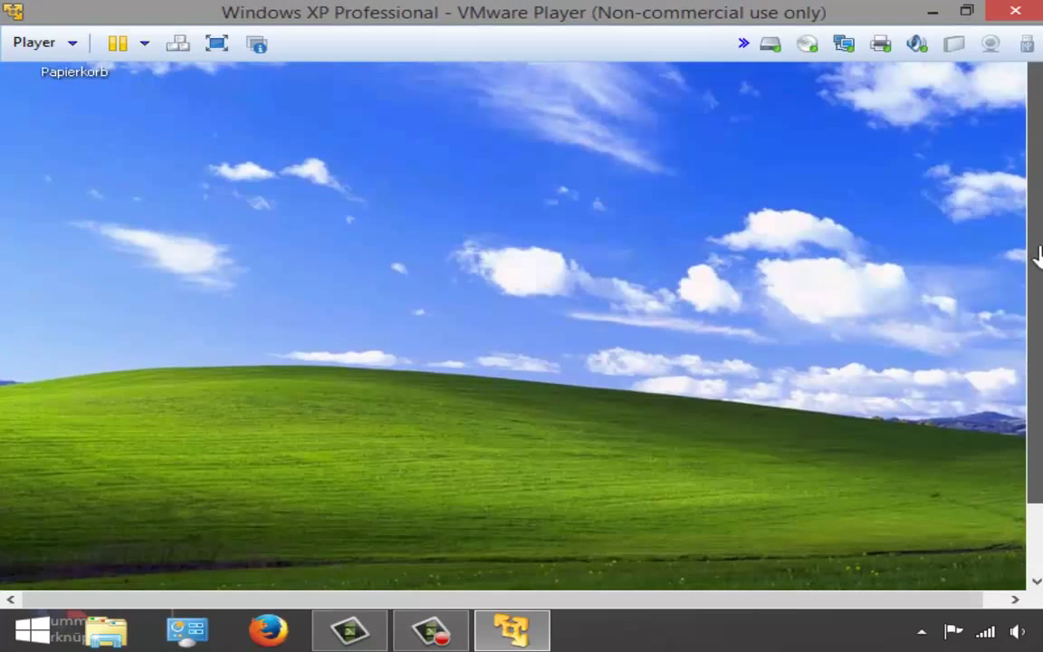
Step: Open the folder C:\Spiele\Grand Prix World in the virtual machine's Explorer
scroll(1038, 256, down, 2)
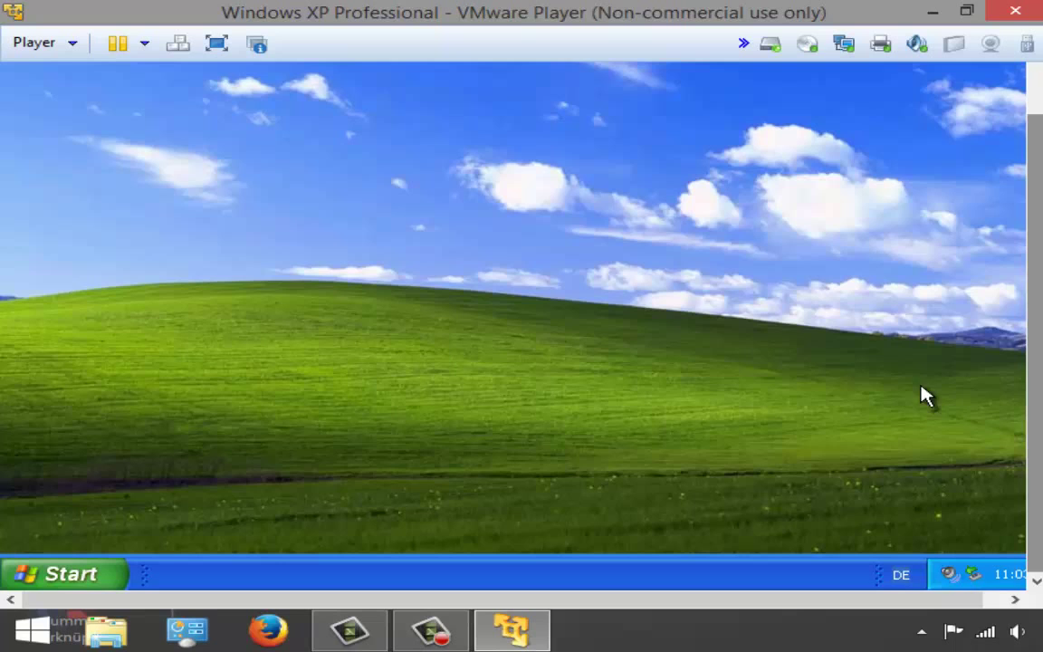
right_click(85, 576)
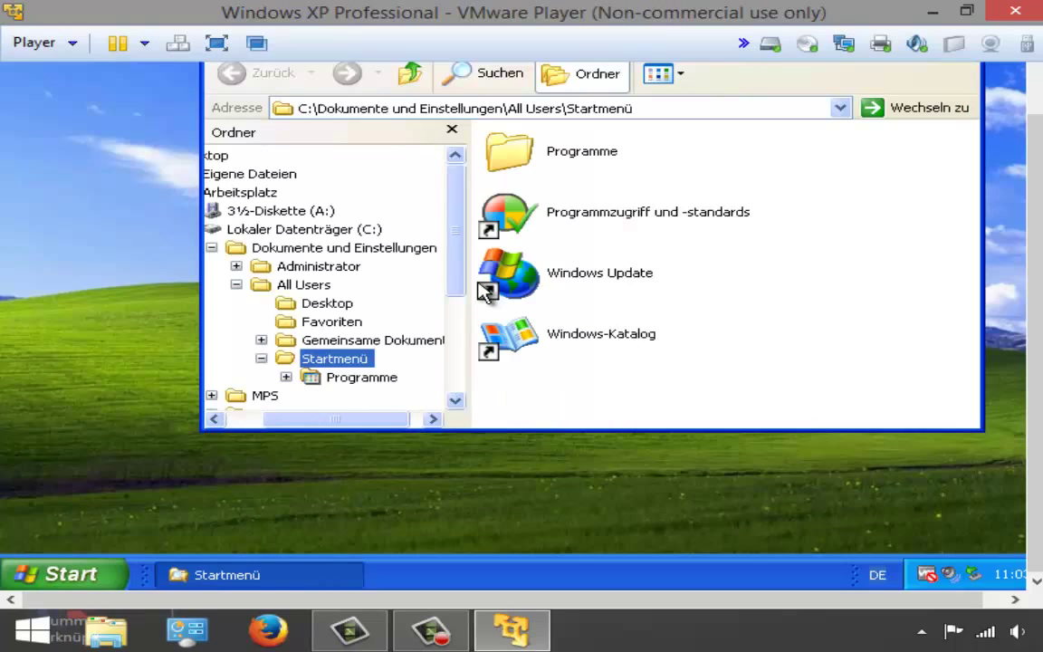
click(370, 230)
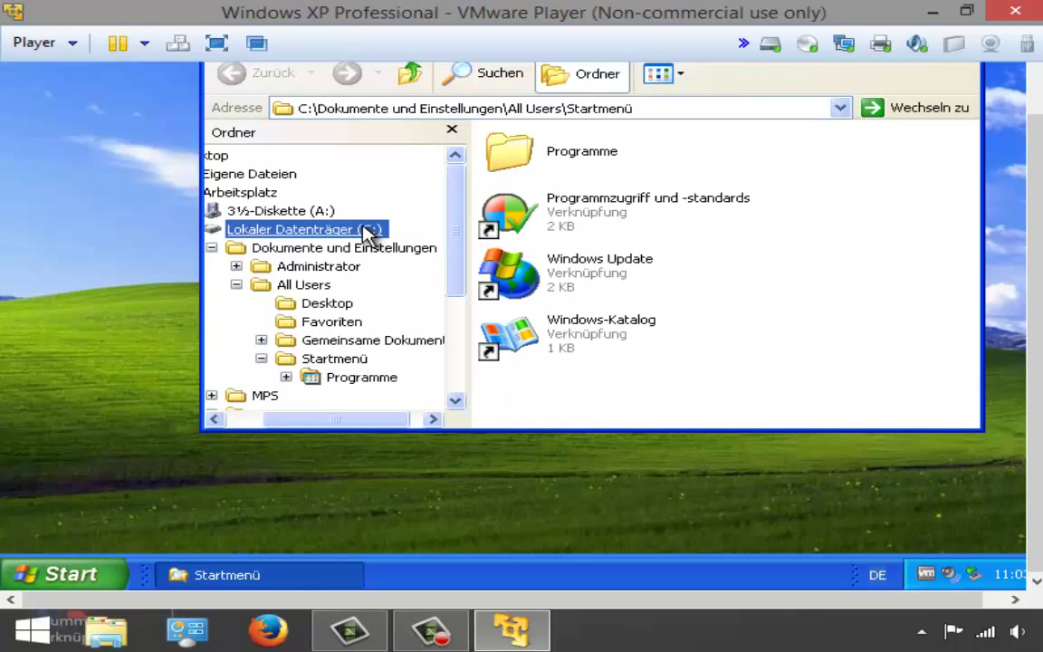
double_click(563, 331)
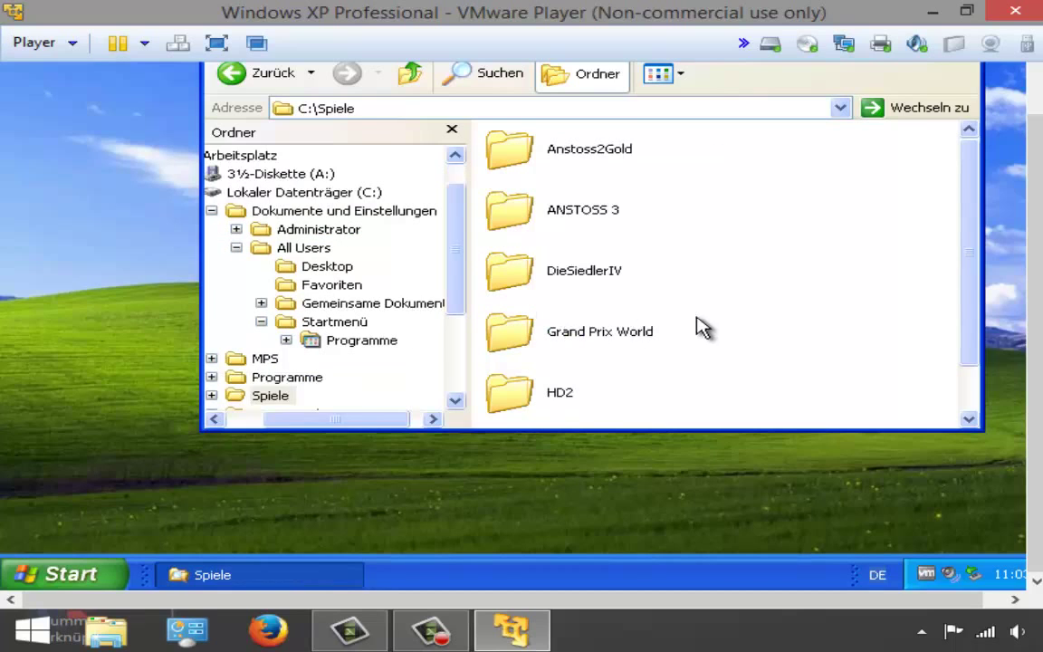
double_click(616, 331)
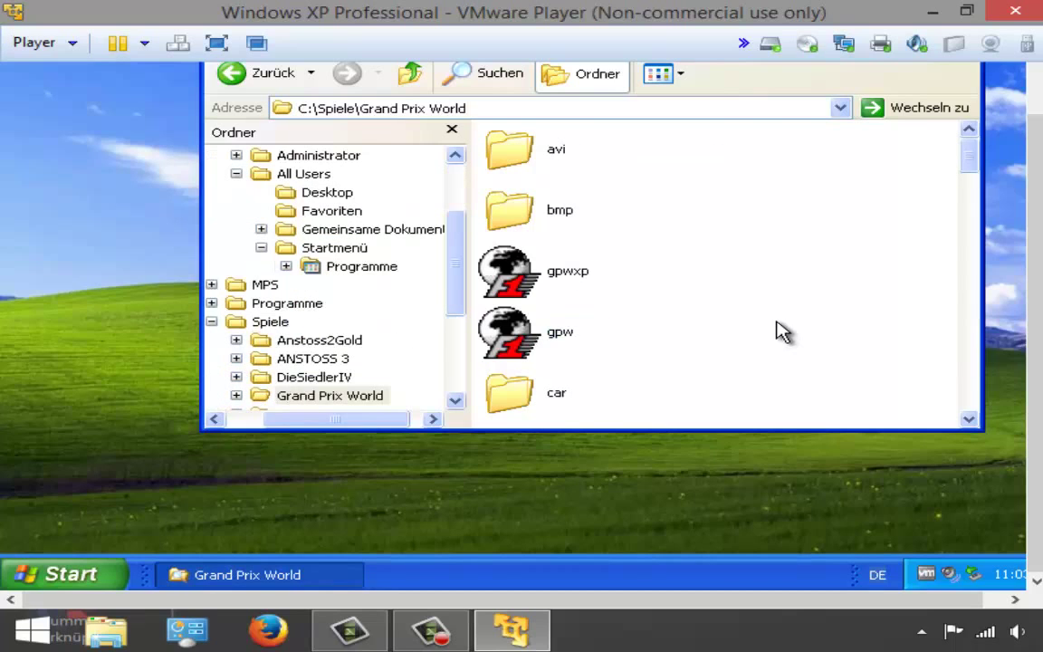
Step: Launch gpw, switch the virtual machine to full screen and dismiss the game's welcome message
mouse_move(588, 346)
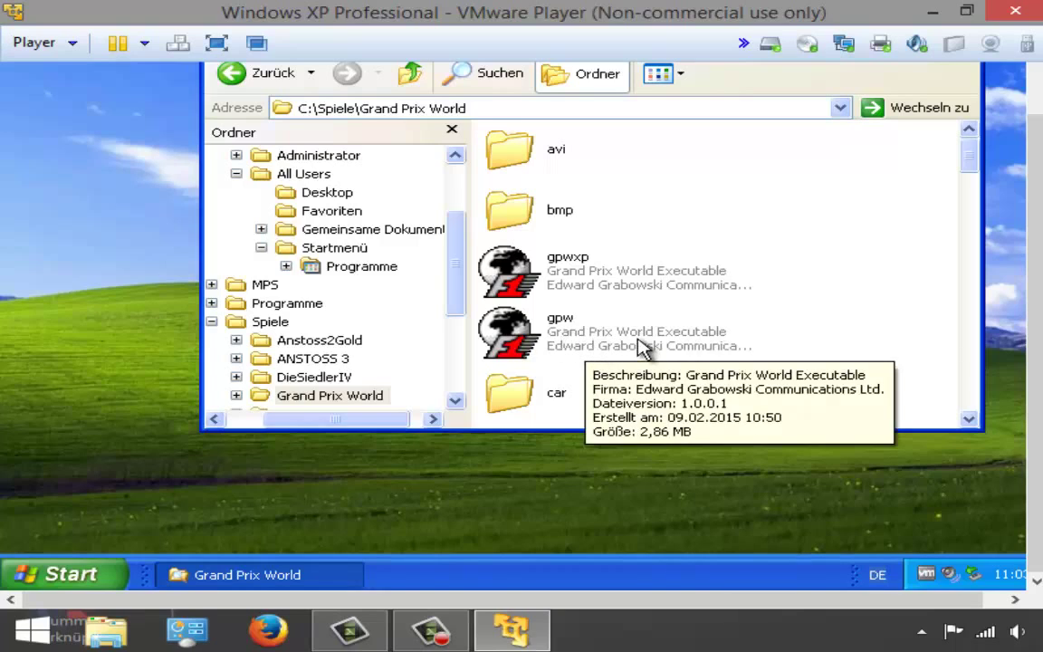
double_click(560, 349)
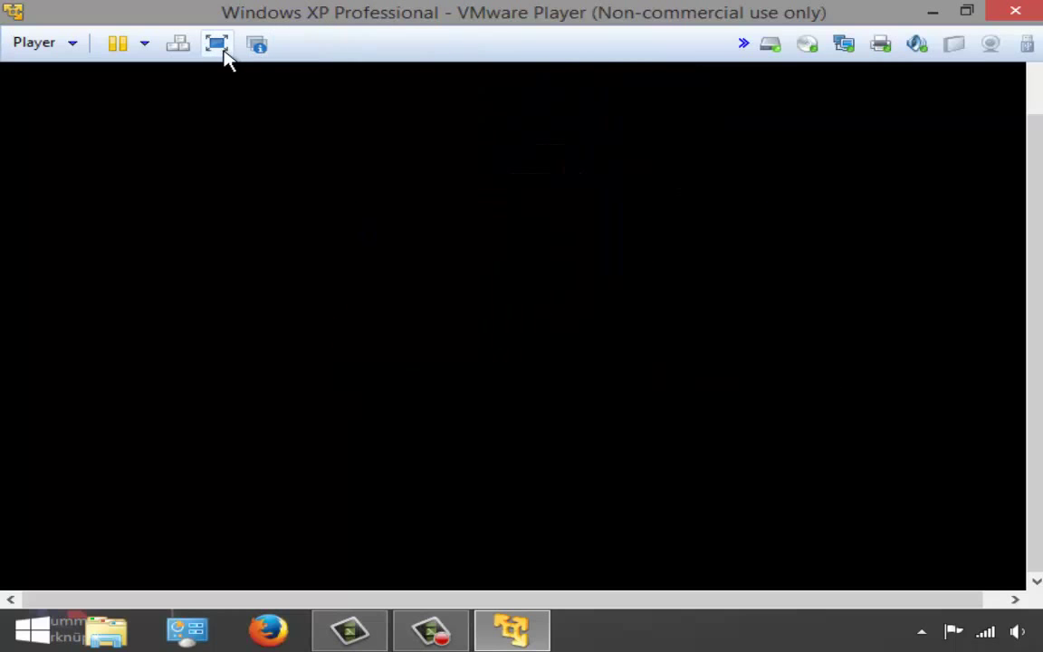
click(216, 44)
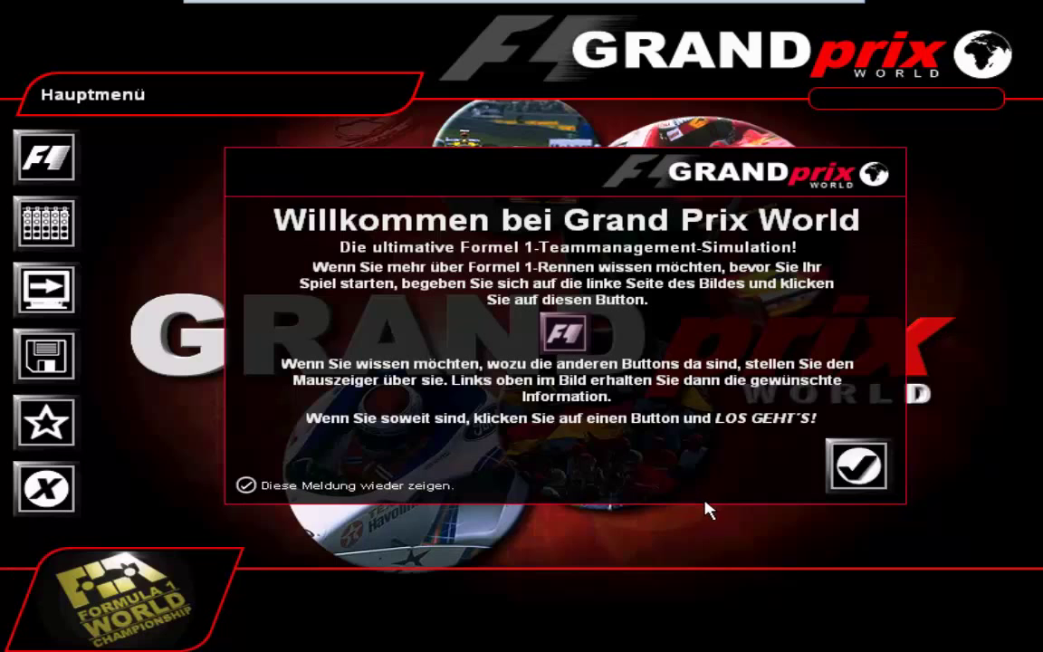
click(852, 466)
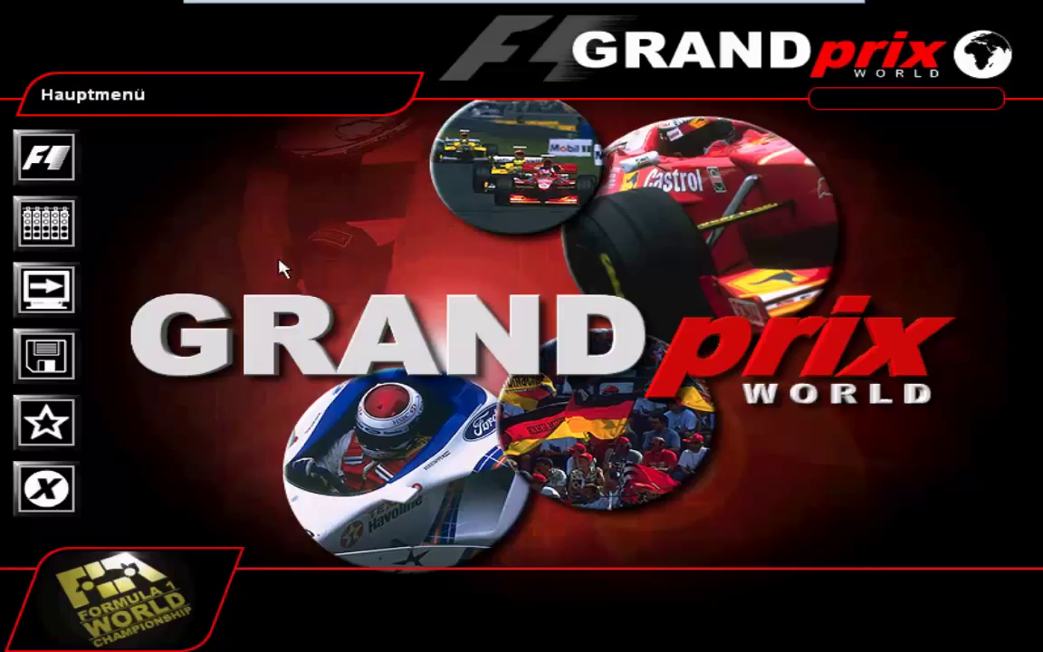
Step: Start a new game with the prefilled manager name and choose Ferrari as the team to manage
click(65, 228)
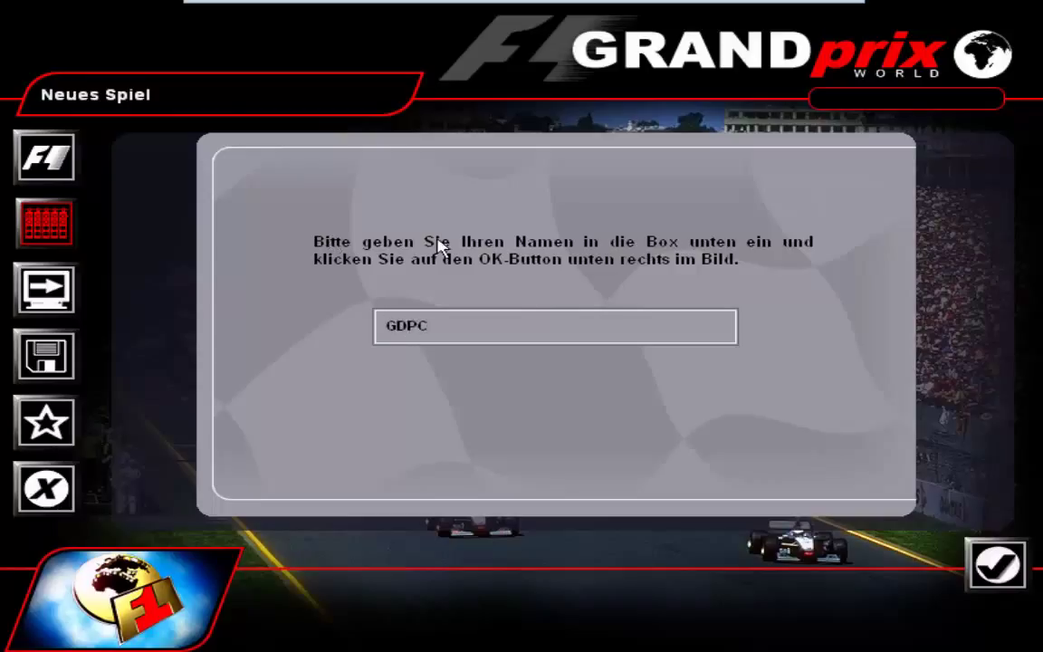
click(997, 561)
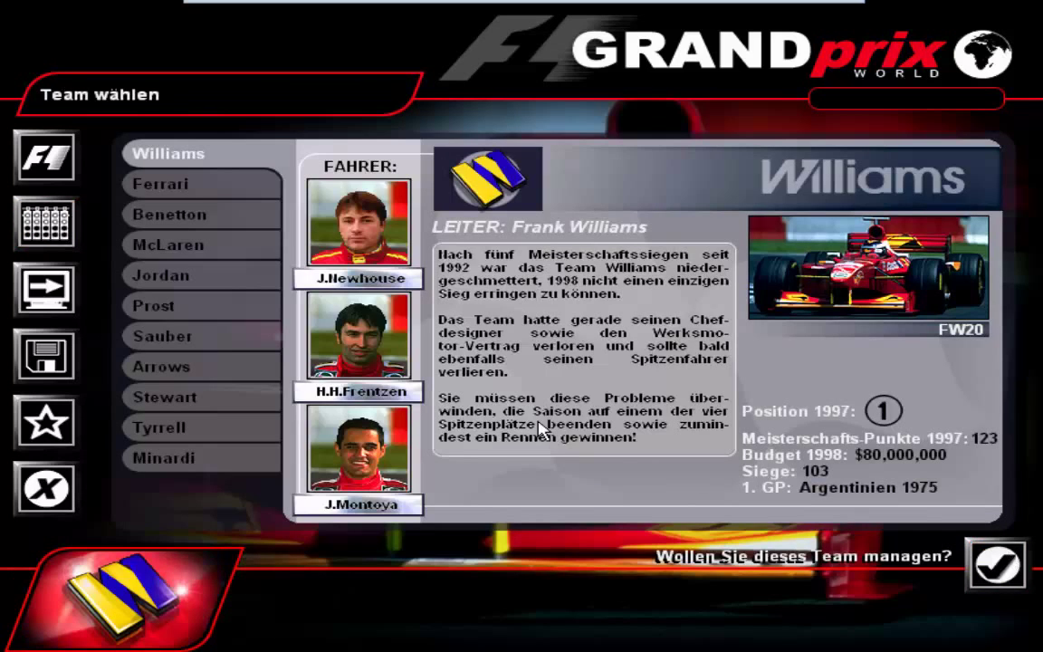
click(200, 199)
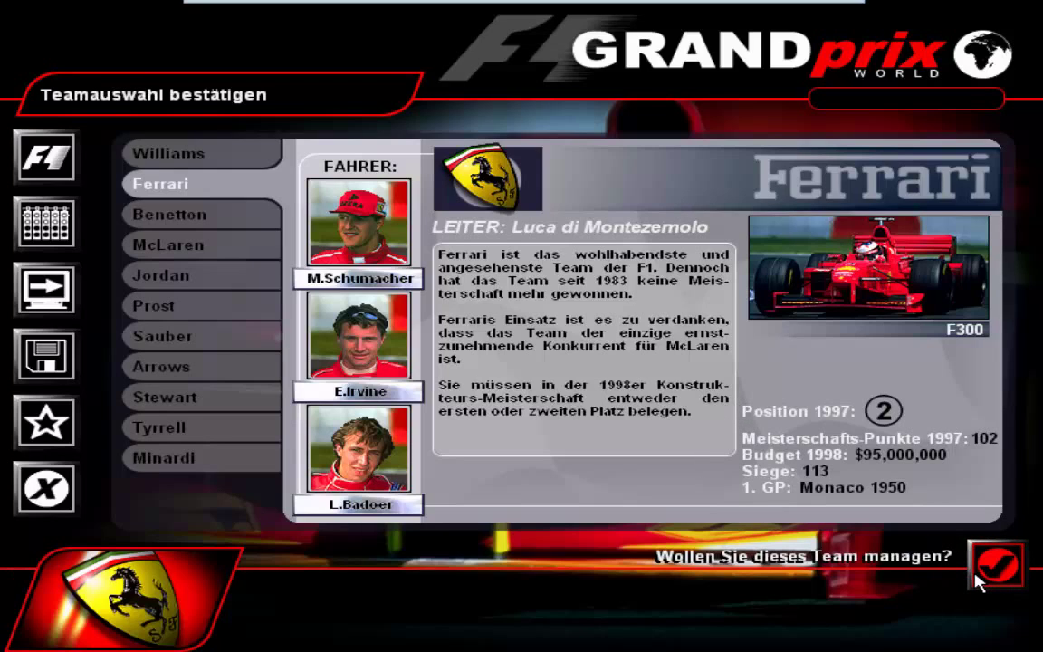
click(996, 564)
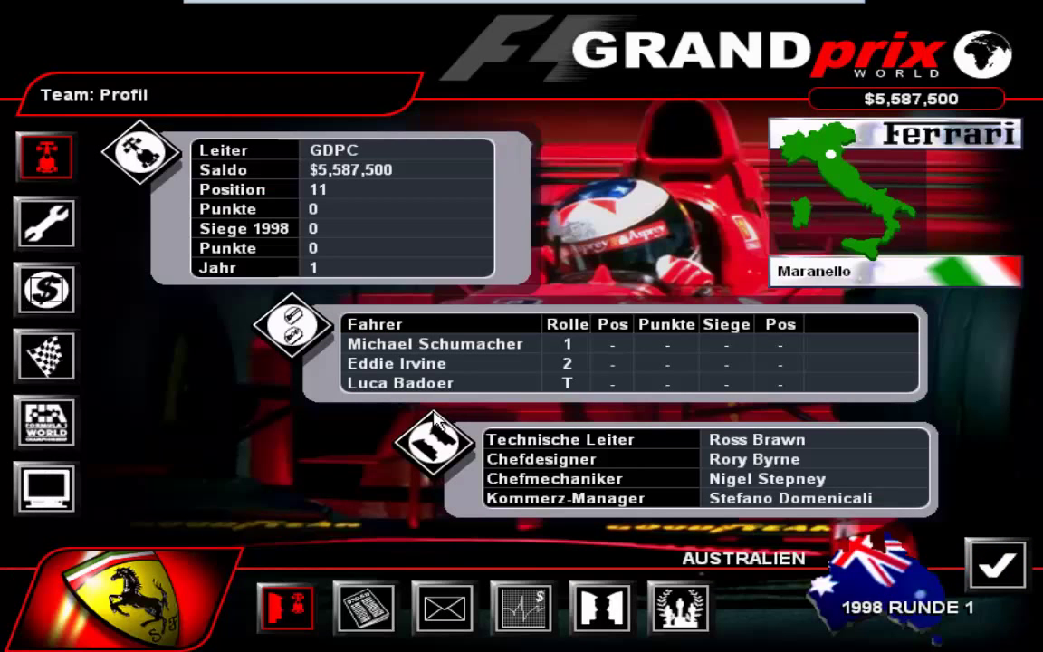
Step: Proceed to the 1998 Australian Grand Prix weekend and turn off Konkurrenz ansehen and Qualifikation ansehen
click(992, 562)
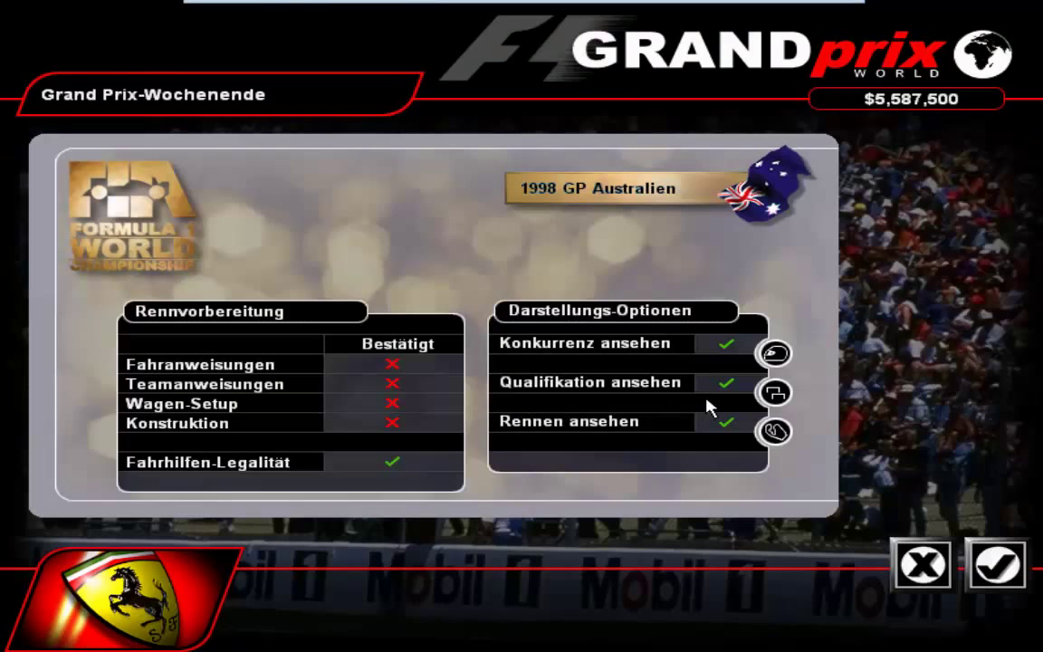
click(774, 352)
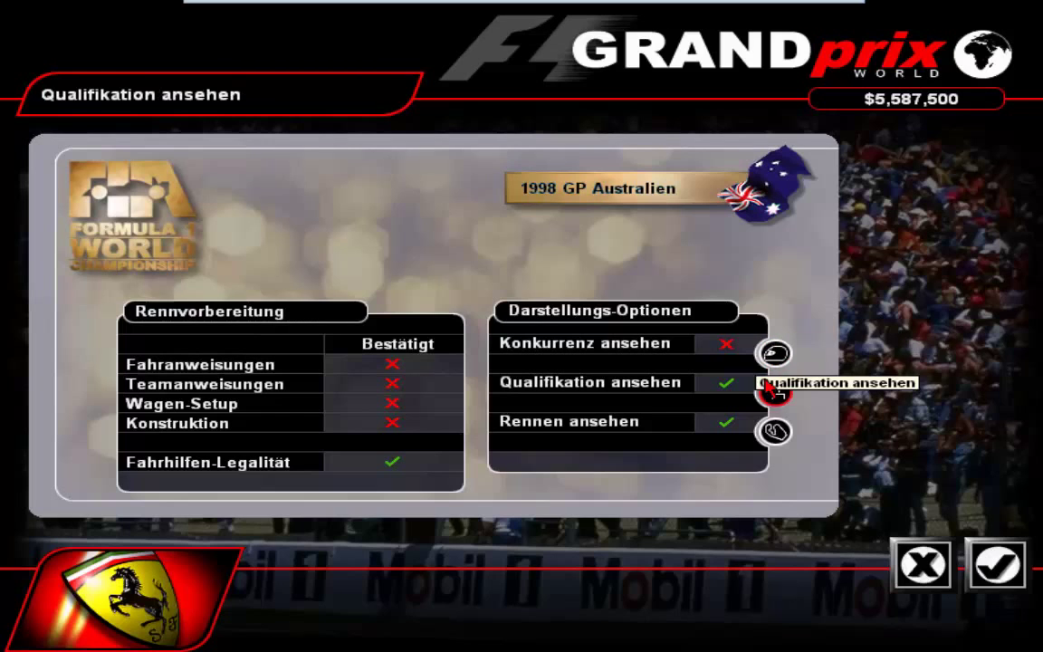
click(769, 389)
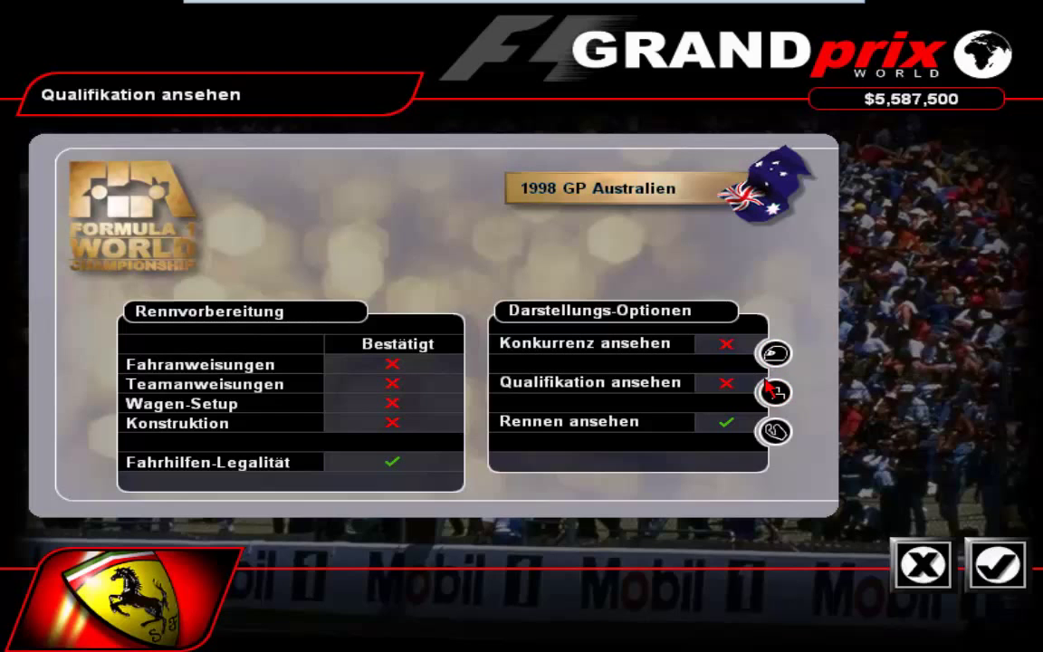
Step: Continue the race weekend and accept the qualifying car assembly, keeping the current slicks and fuel selection
click(993, 556)
click(993, 558)
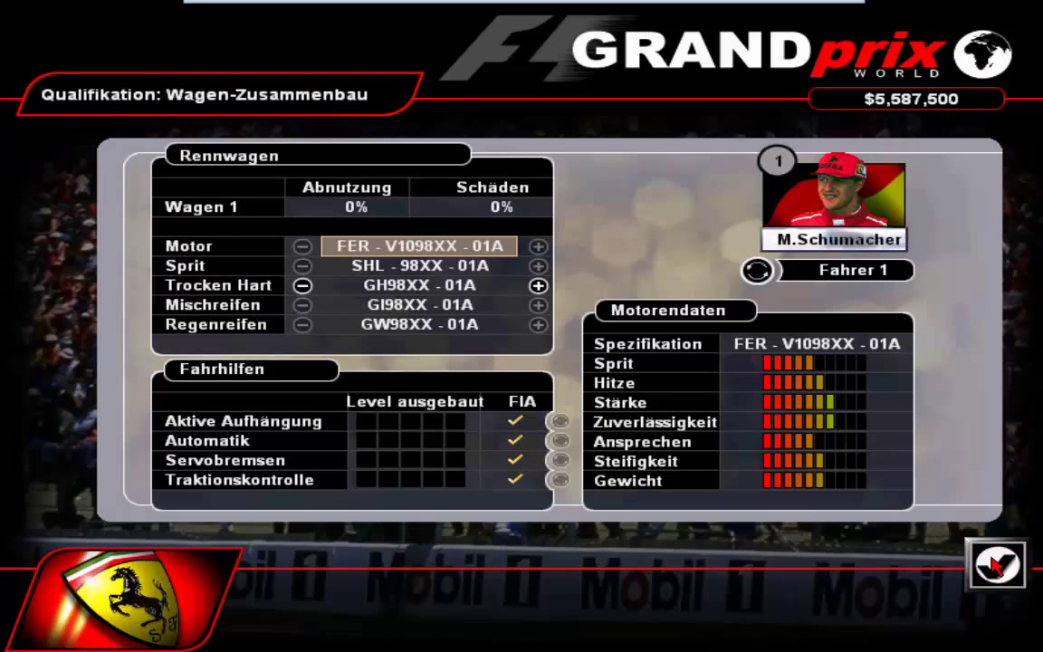
click(993, 566)
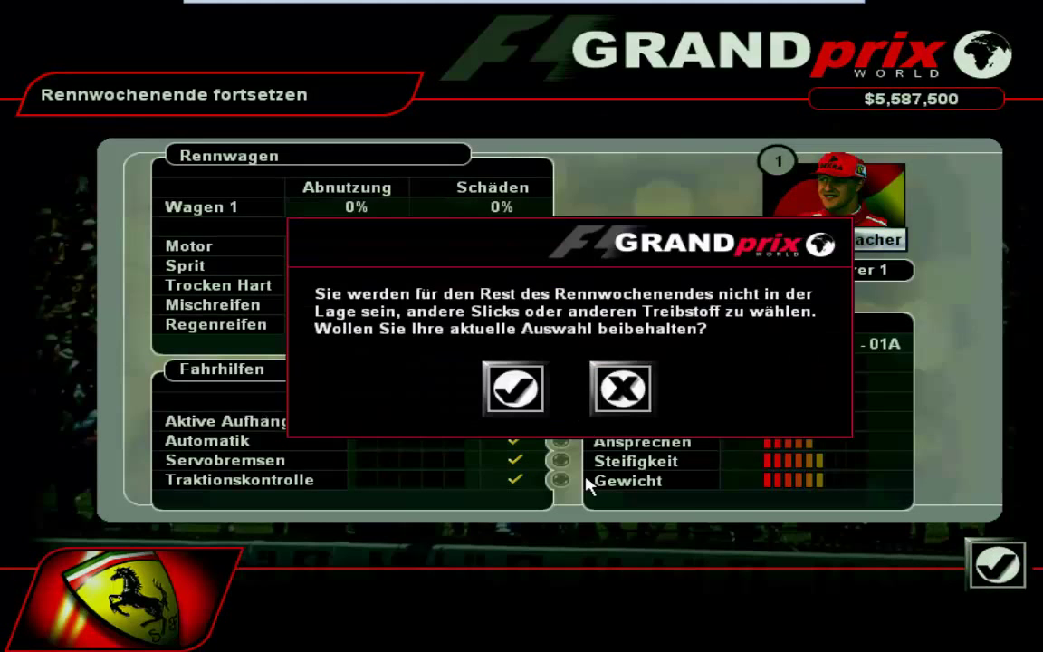
click(513, 394)
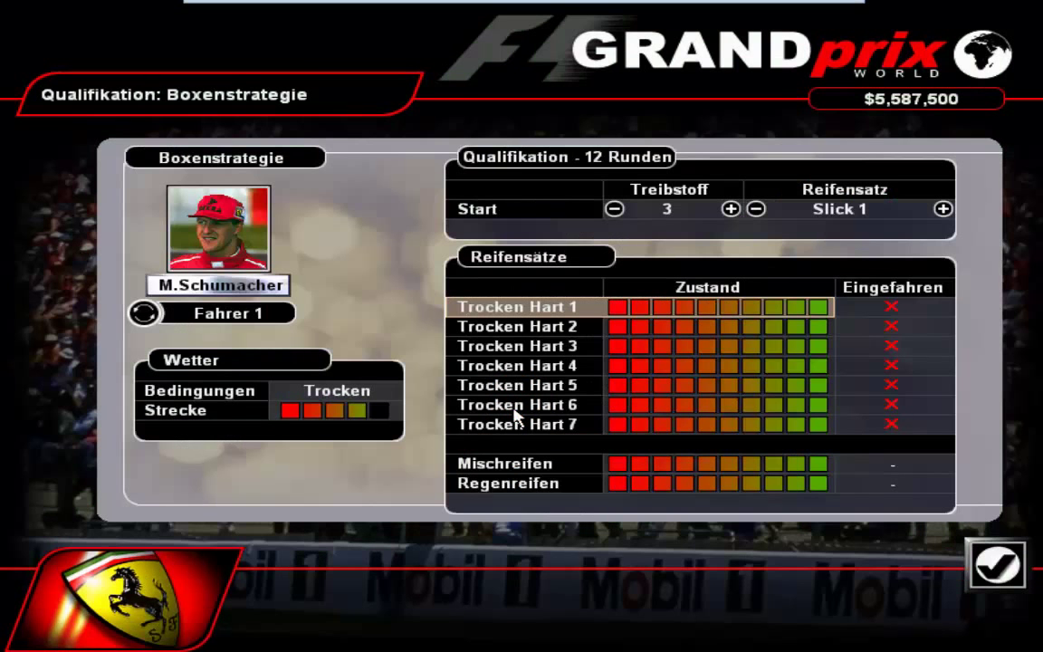